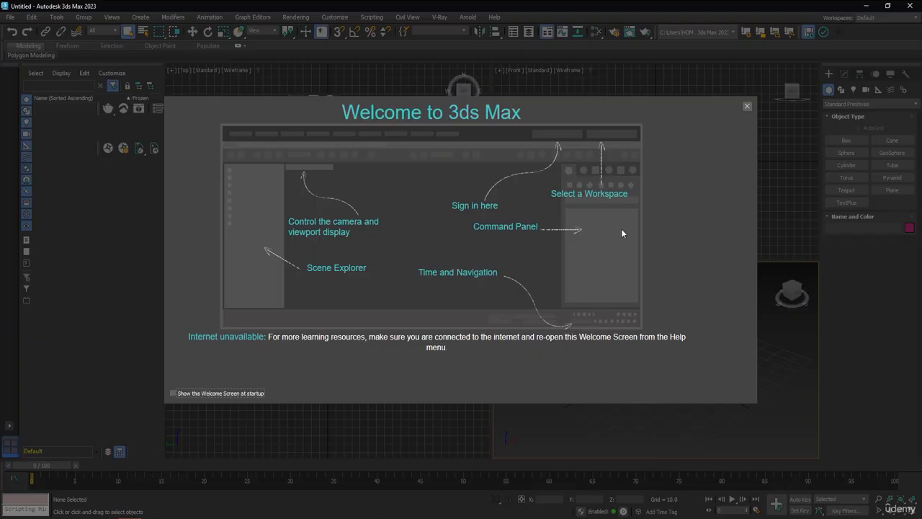
Dismiss the welcome screen and install the Prune Scene script from PruneScene.mzp, accepting its terms and keeping the Tool Bar option.
left_click(746, 107)
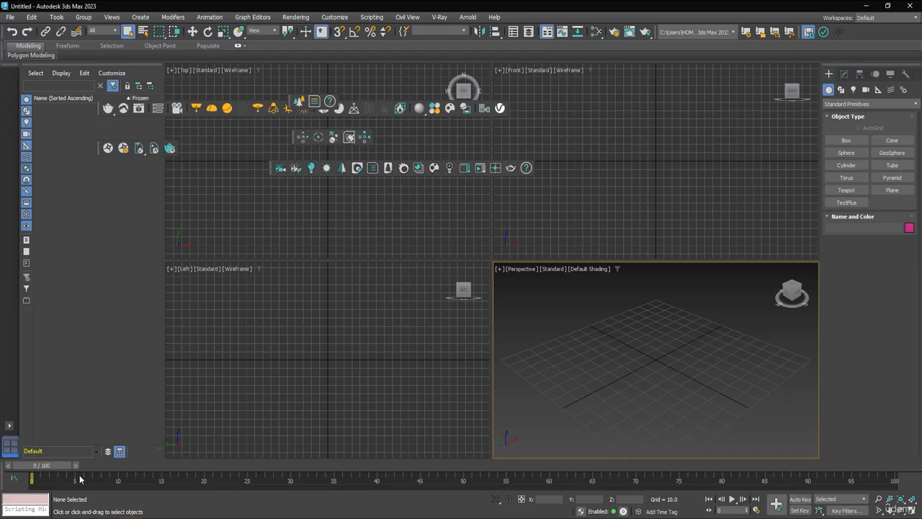
left_click(146, 513)
left_click_drag(698, 172, 344, 344)
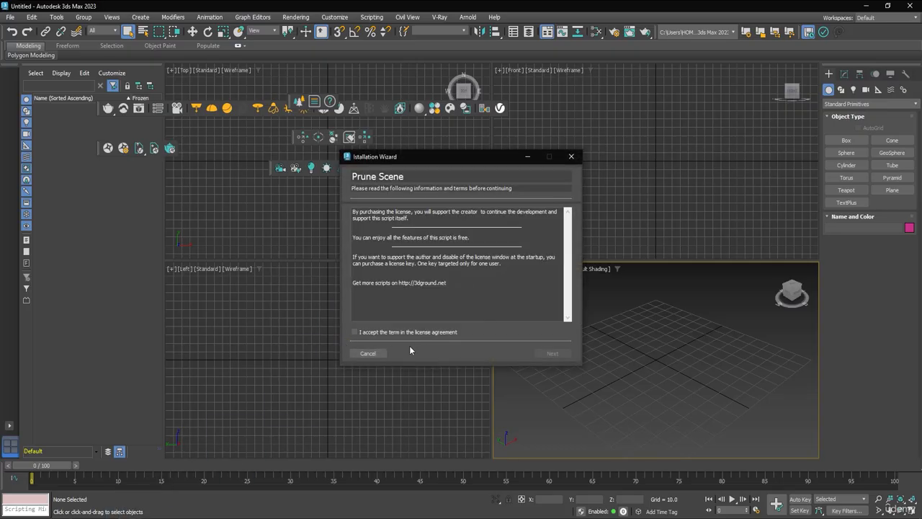
left_click(374, 333)
left_click(552, 353)
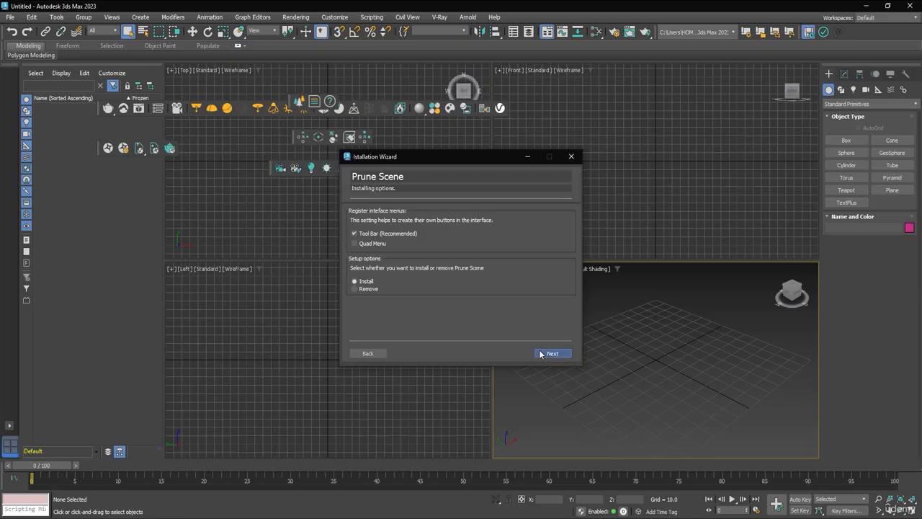
left_click(552, 353)
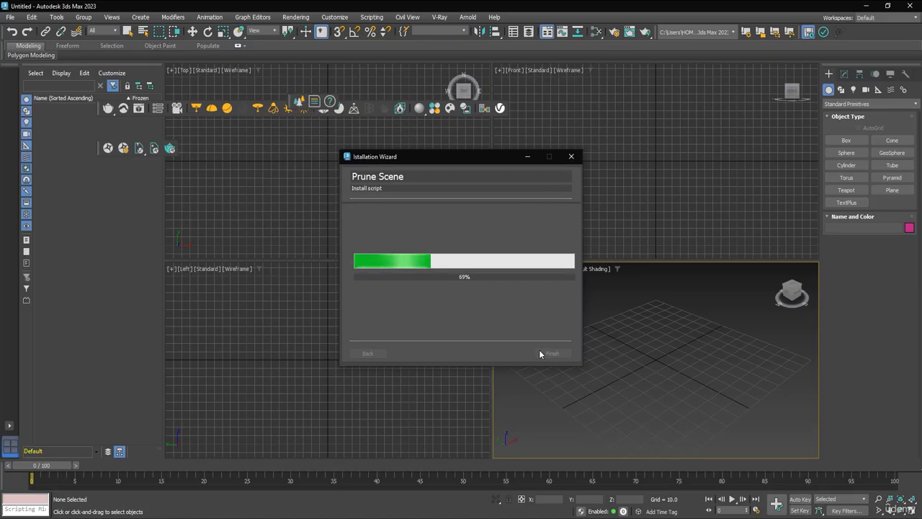
left_click(492, 277)
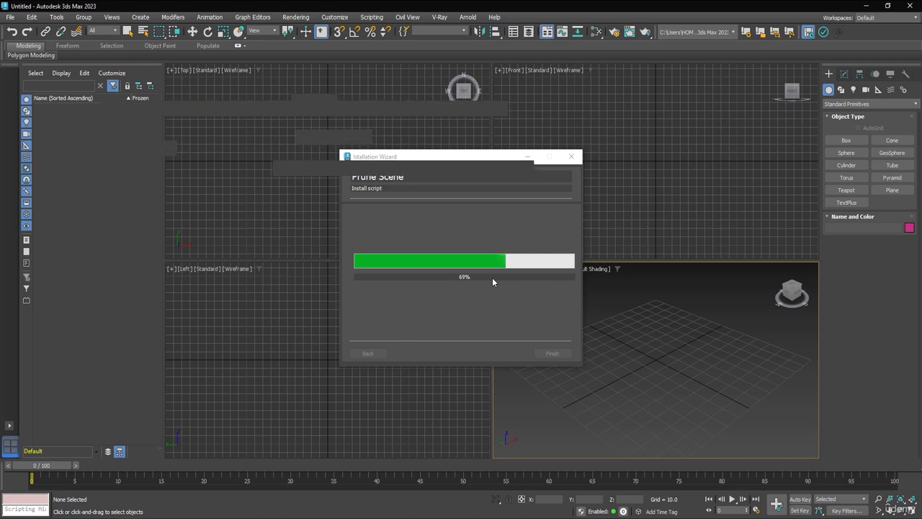
left_click(492, 278)
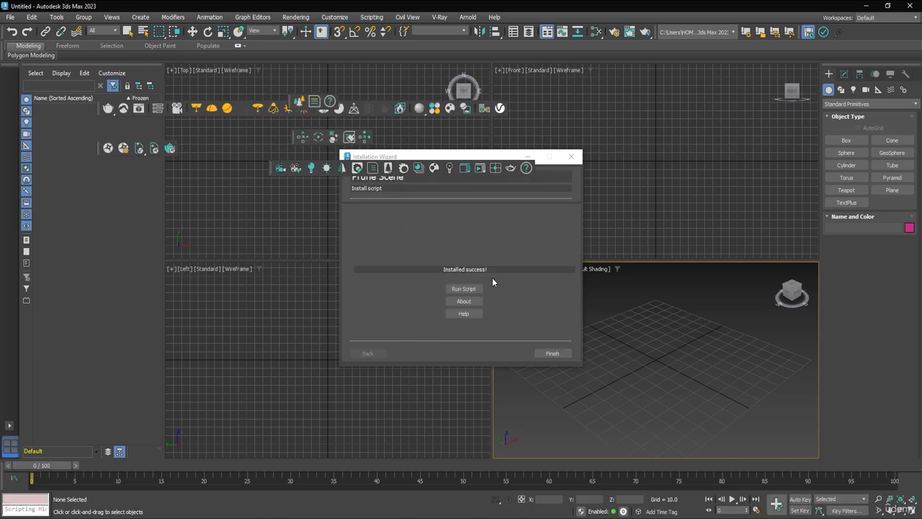
Run Prune Scene past its license notice, activate the realtime scene protection, and close the script window.
left_click(465, 289)
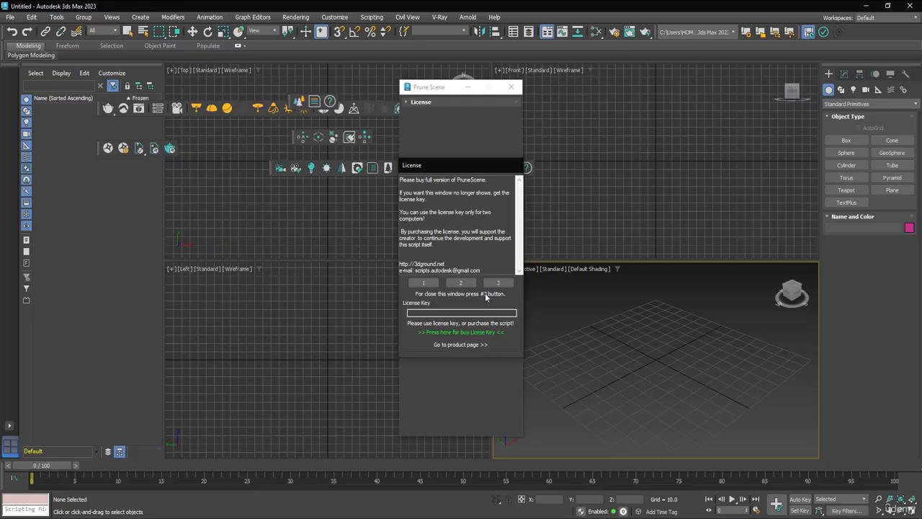
left_click(496, 283)
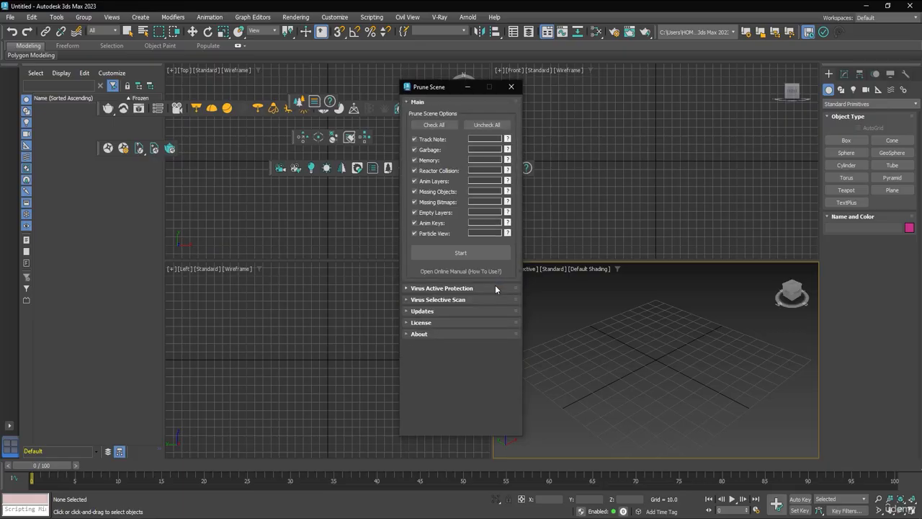
left_click(447, 288)
left_click(446, 233)
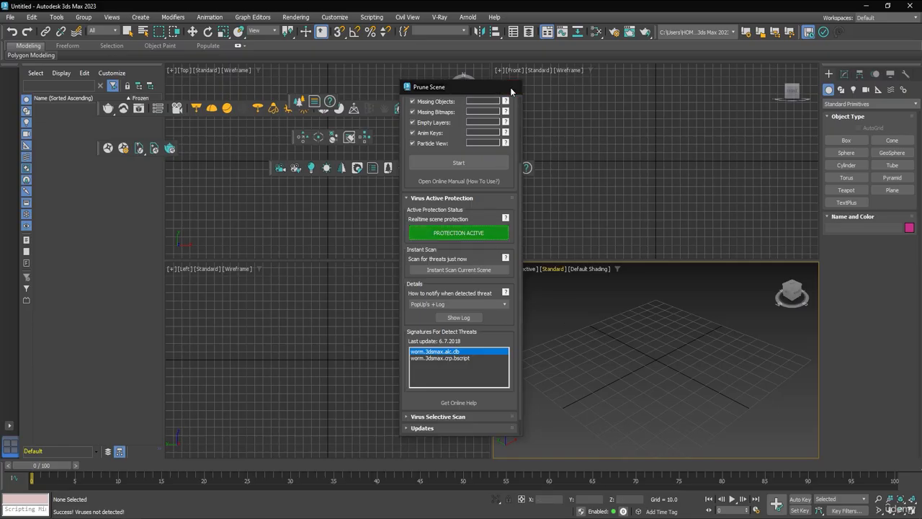
left_click(511, 87)
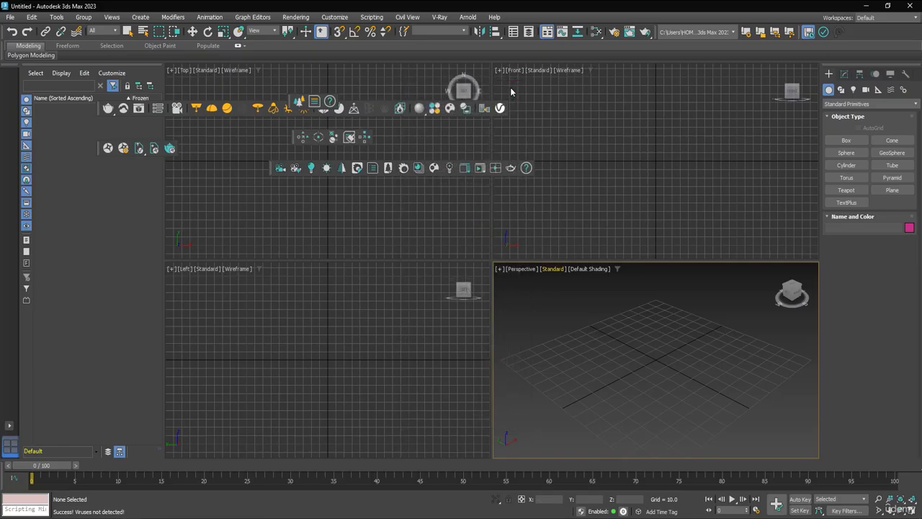
Switch from the Slate Material Editor to the compact Material Editor and close it.
left_click(336, 17)
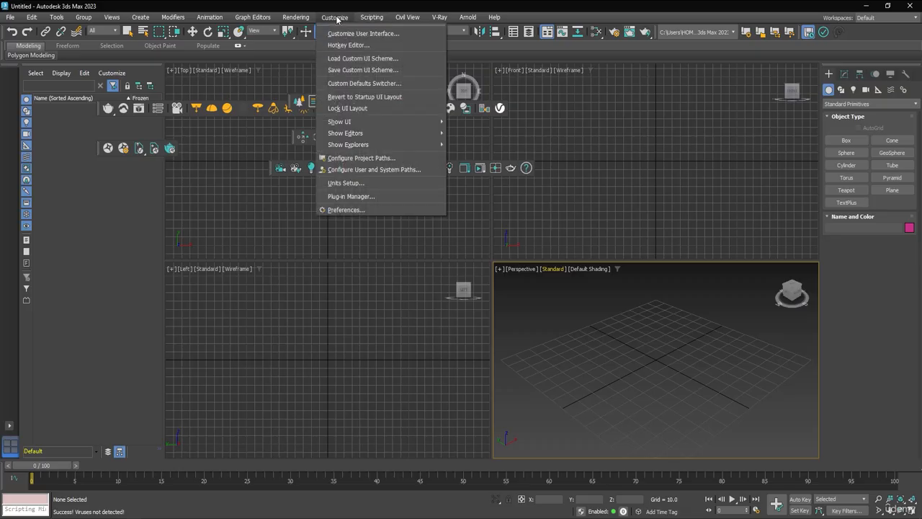
left_click(539, 5)
left_click(596, 36)
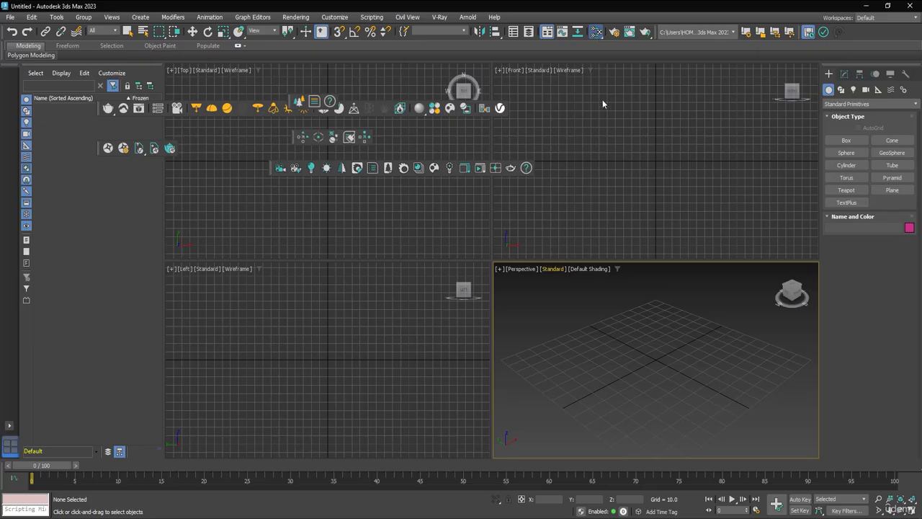
key("m")
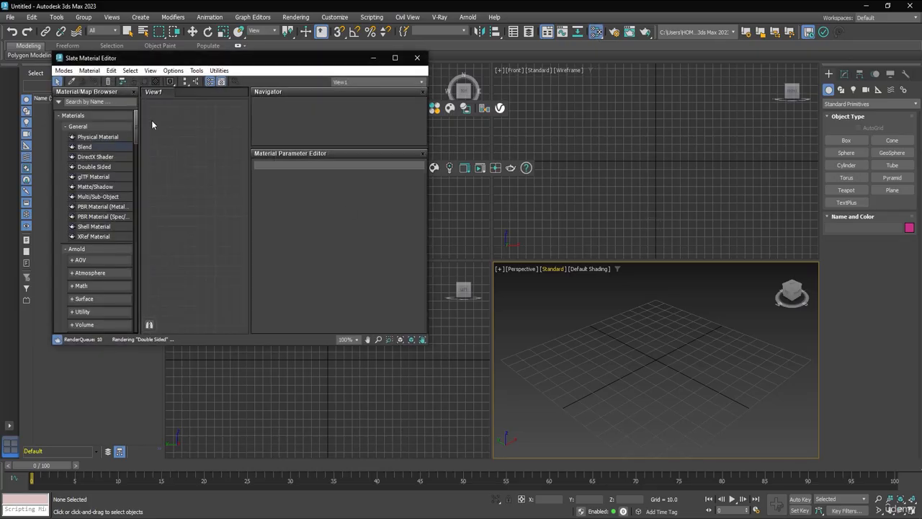
left_click(417, 58)
left_click_drag(596, 32, 593, 45)
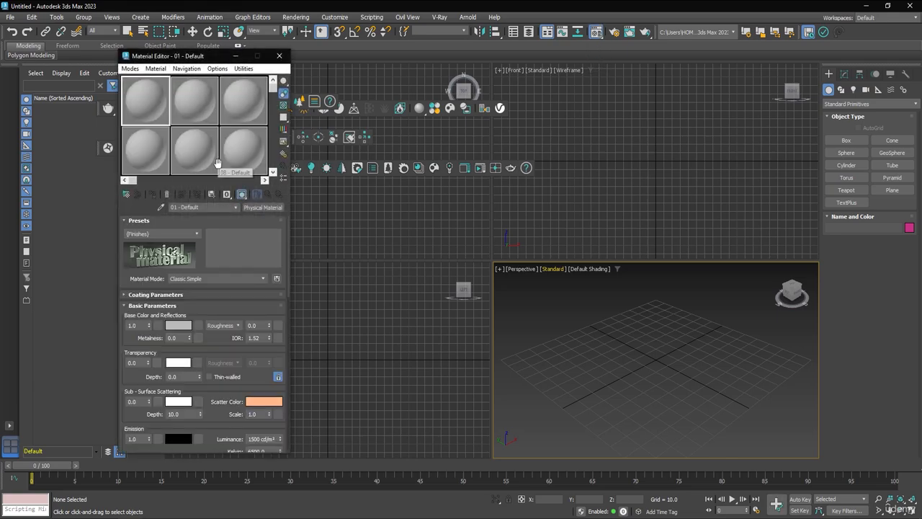
left_click(276, 55)
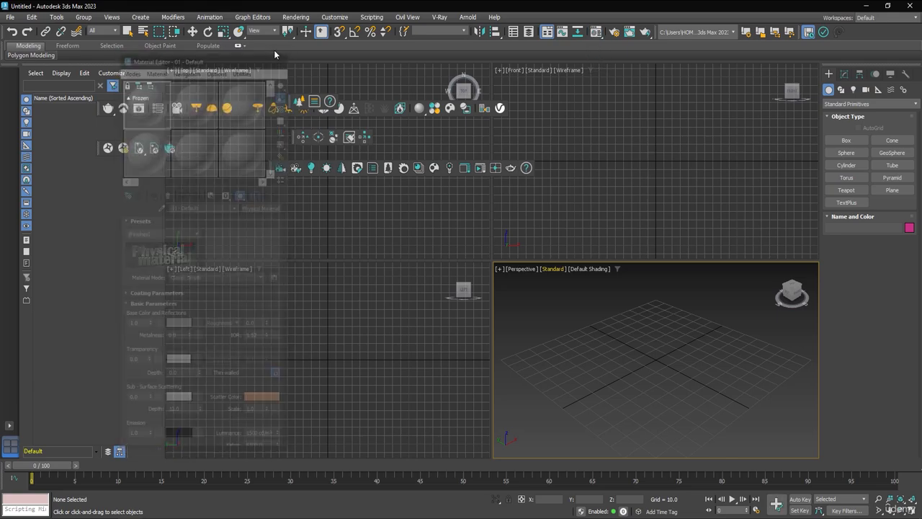
Set the program defaults to max.vray and the user interface scheme to ame-dark, dismissing the resulting messages.
left_click(335, 17)
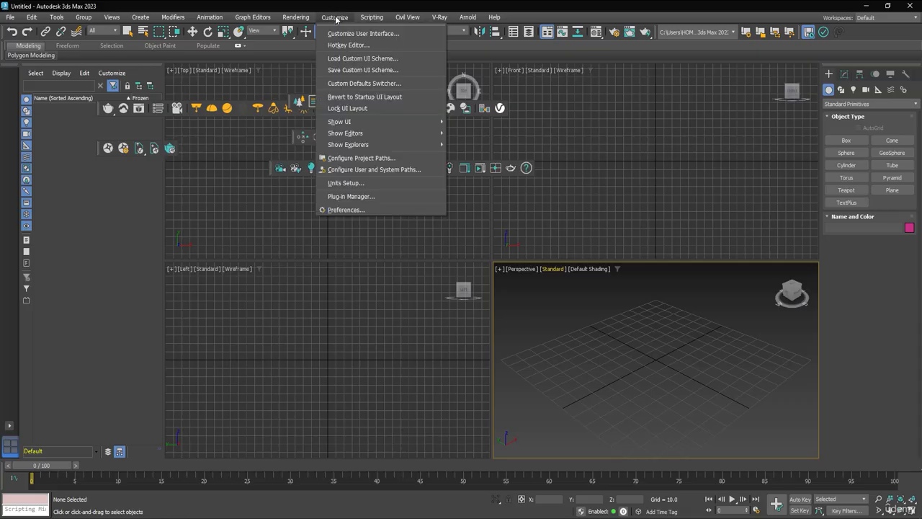
left_click(364, 82)
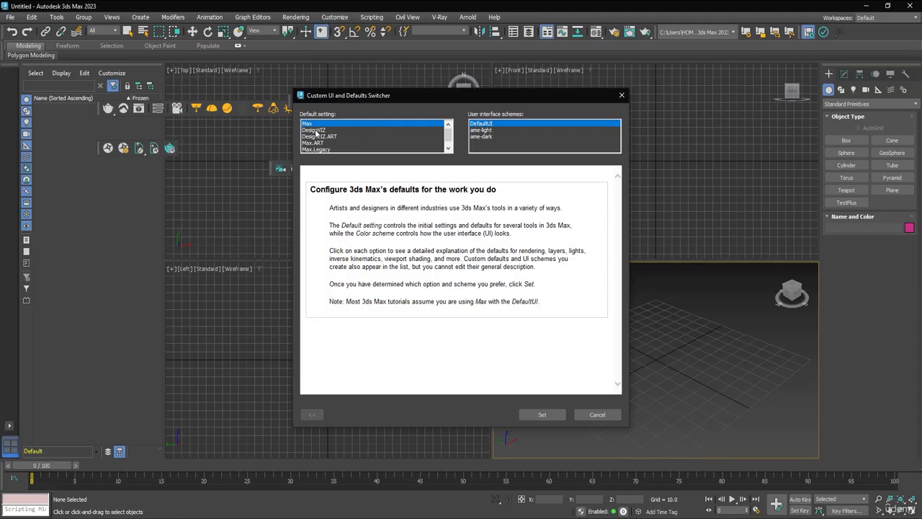
scroll(315, 147, "down", 1)
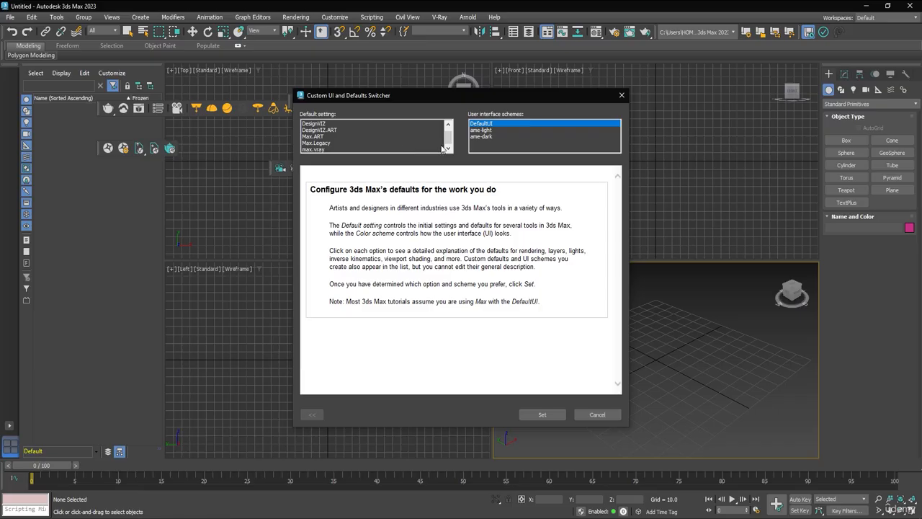
left_click(318, 150)
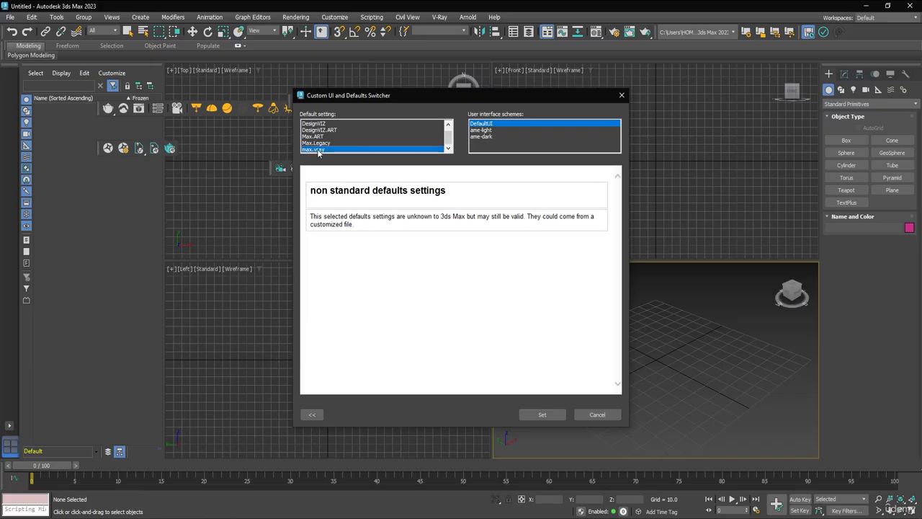
left_click(481, 137)
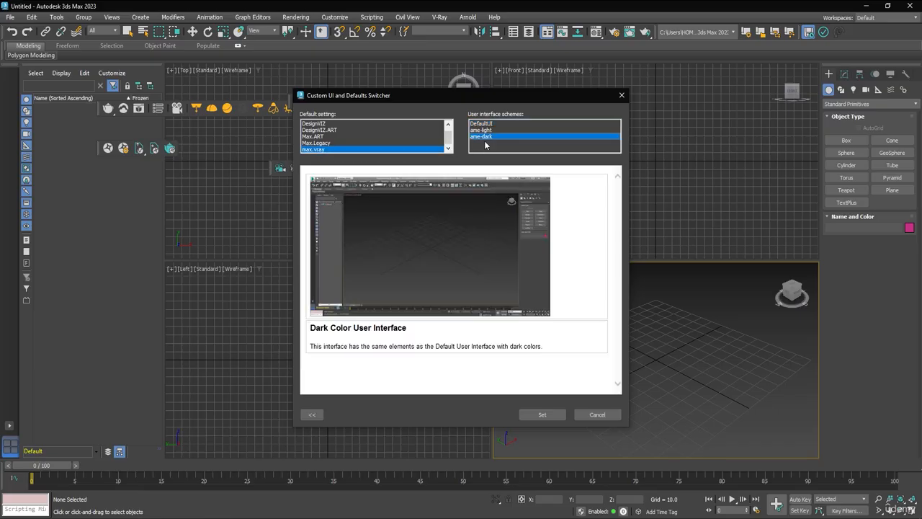
left_click(542, 414)
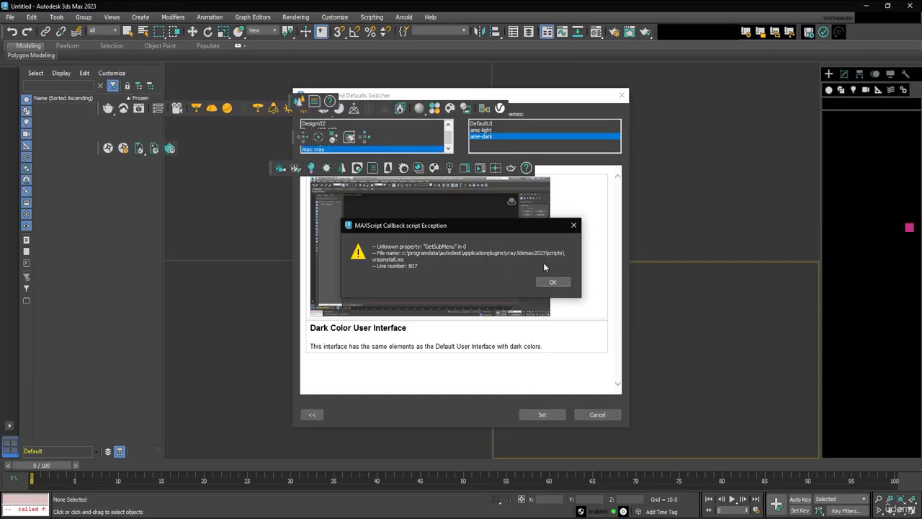
left_click(551, 281)
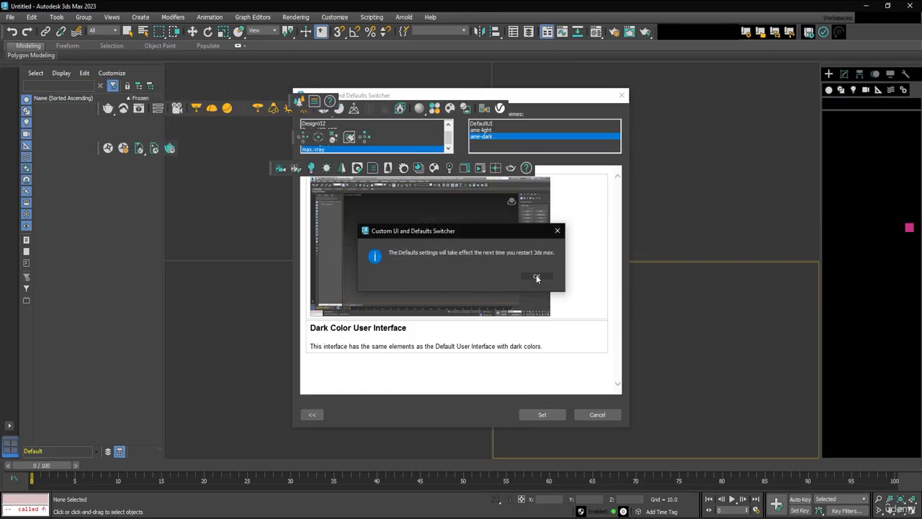
left_click(536, 278)
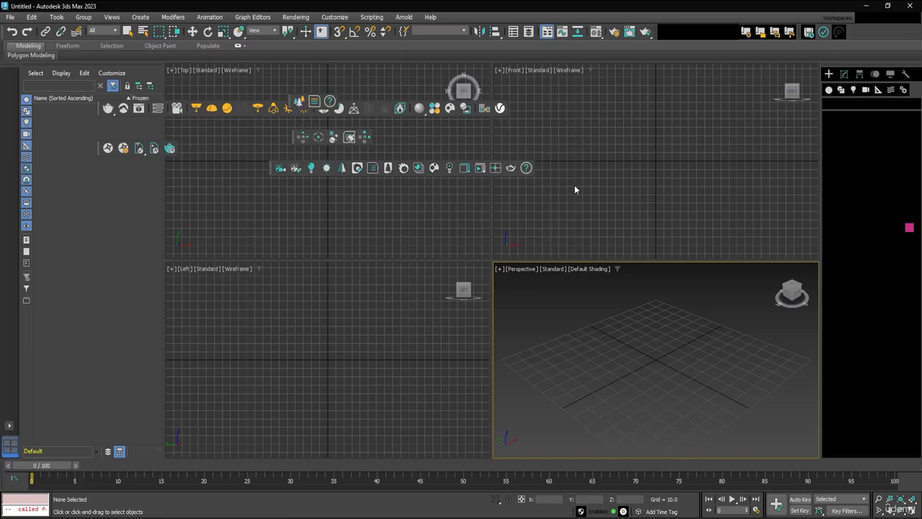
Restart 3ds Max to apply the new default settings.
left_click(574, 186)
left_click(576, 269)
left_click(546, 296)
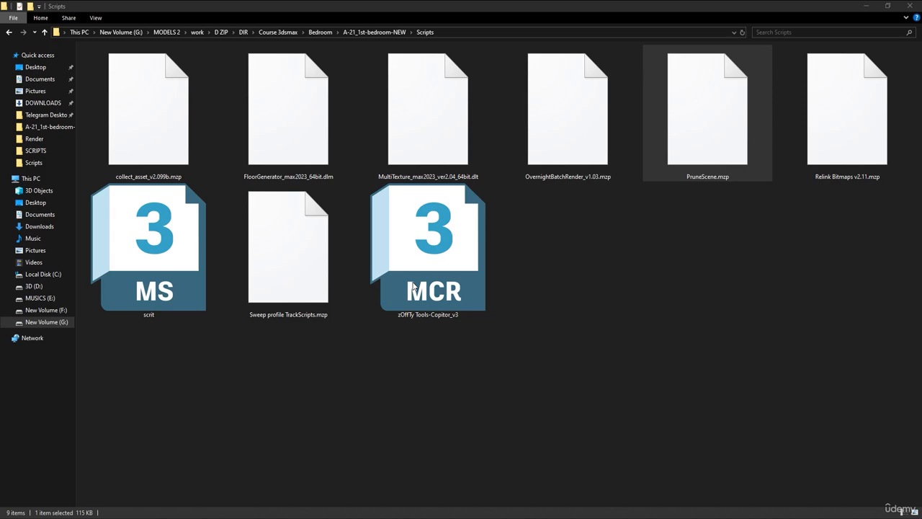
double_click(412, 286)
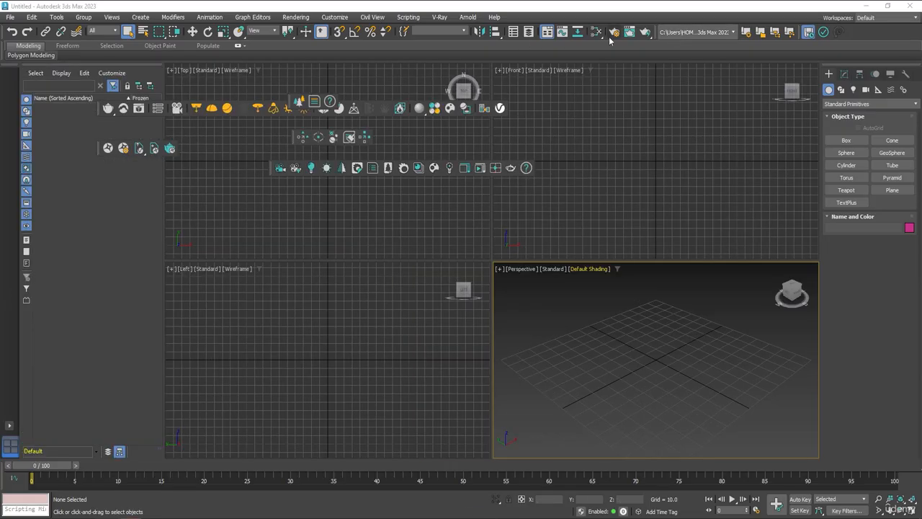
Cycle the compact Material Editor's sample slots from 3X2 to the 5X3 layout and close the editor.
left_click(596, 33)
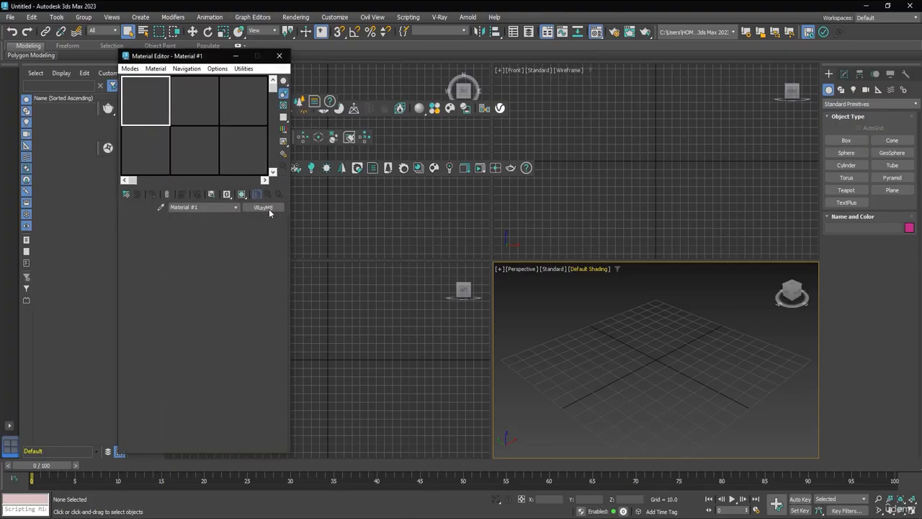
left_click(244, 68)
mouse_move(220, 70)
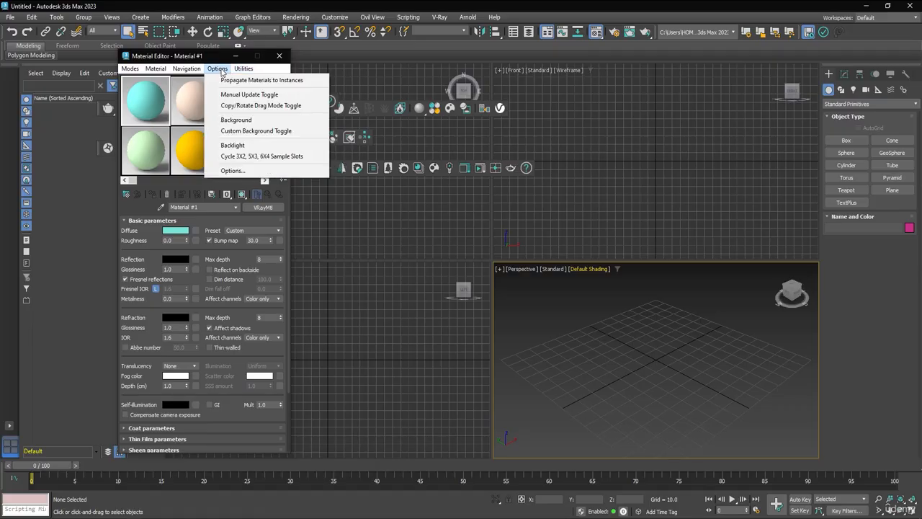
left_click(259, 156)
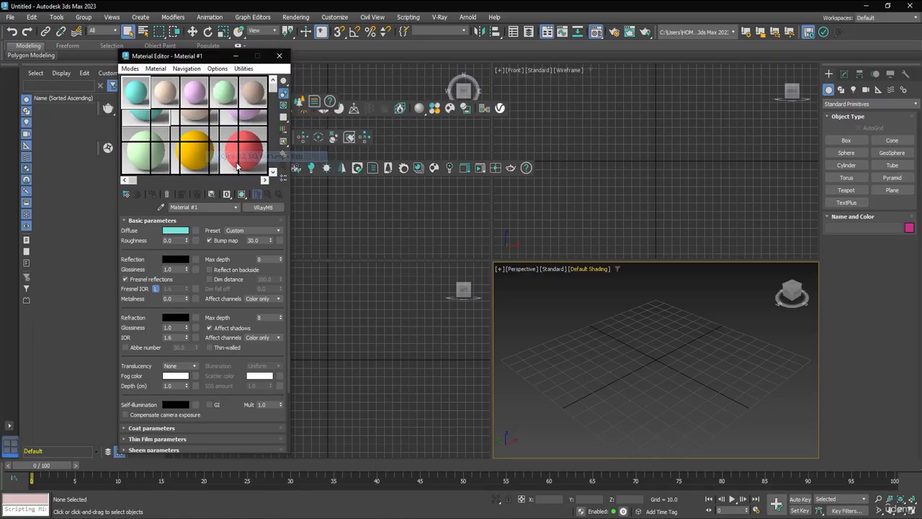
left_click(278, 55)
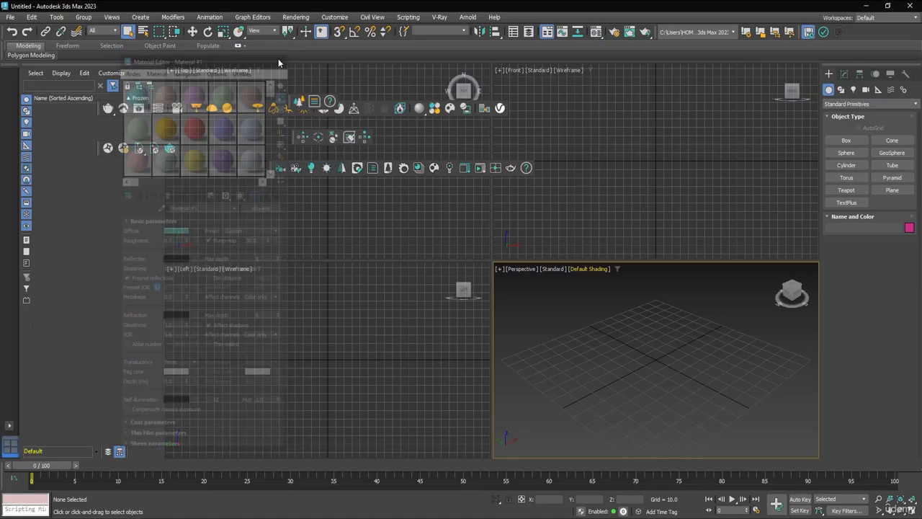
Hide the Autobackup and Projects toolbars.
right_click(824, 31)
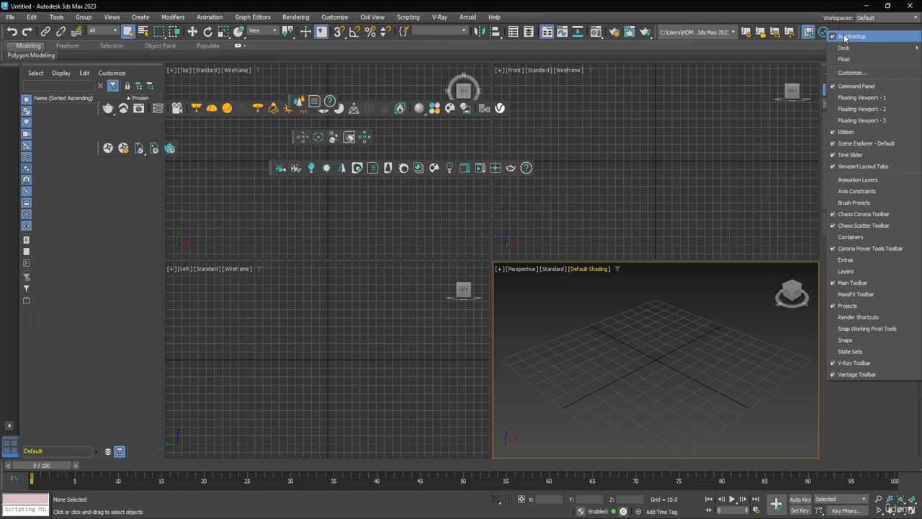
left_click(844, 36)
right_click(790, 32)
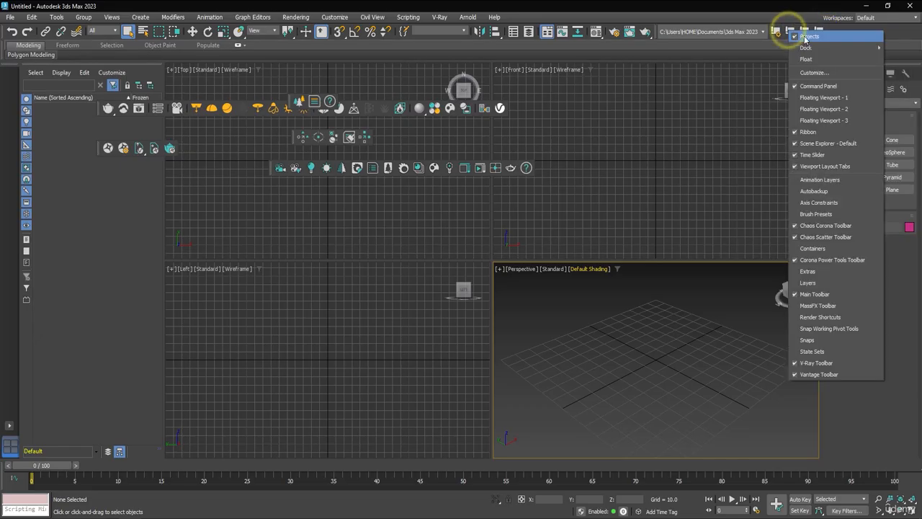
left_click(804, 36)
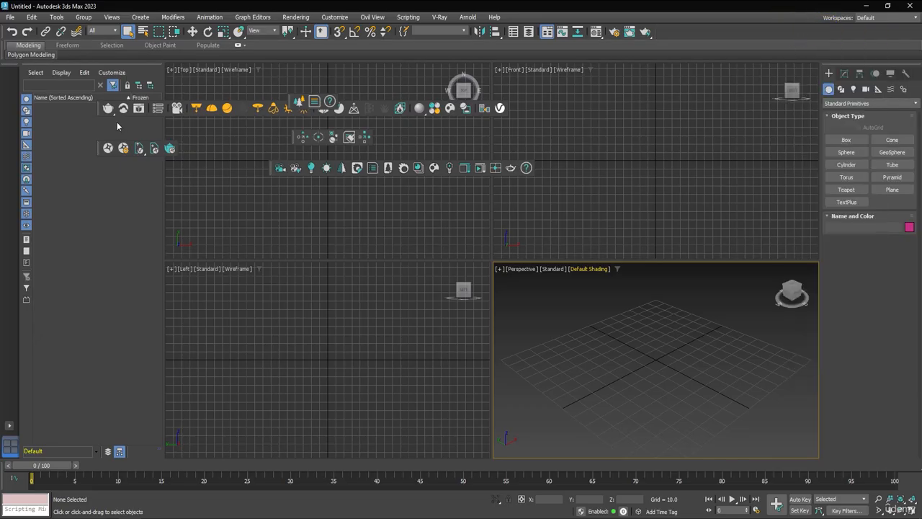
Dock the floating V-Ray toolbar below the main toolbar, with the Chaos Scatter toolbar beside it.
left_click_drag(97, 107, 26, 52)
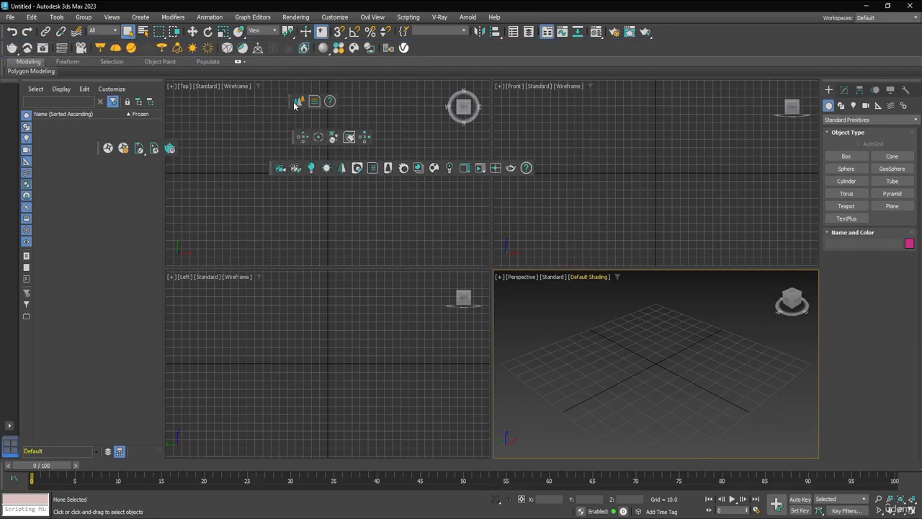
left_click_drag(294, 105, 423, 49)
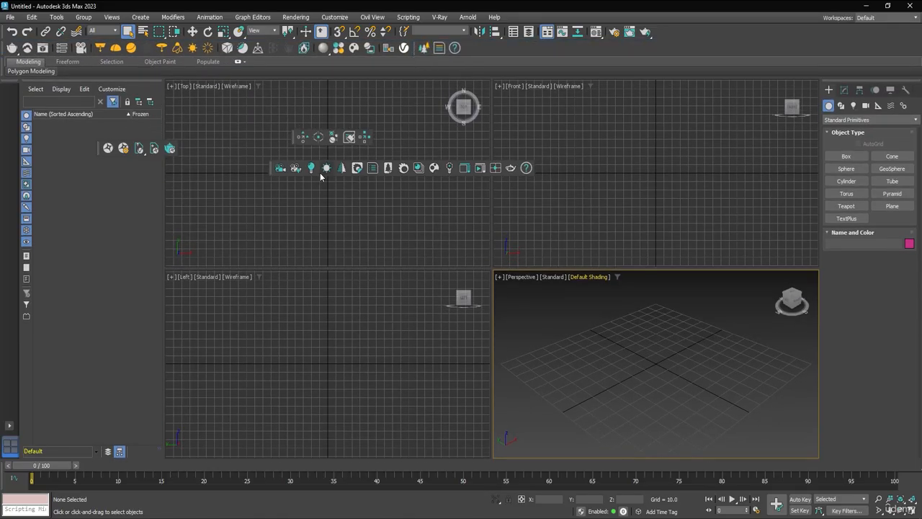
Hide the Corona Power Tools toolbar and dock the Chaos Corona and Vantage toolbars in the row below the main toolbar.
right_click(293, 135)
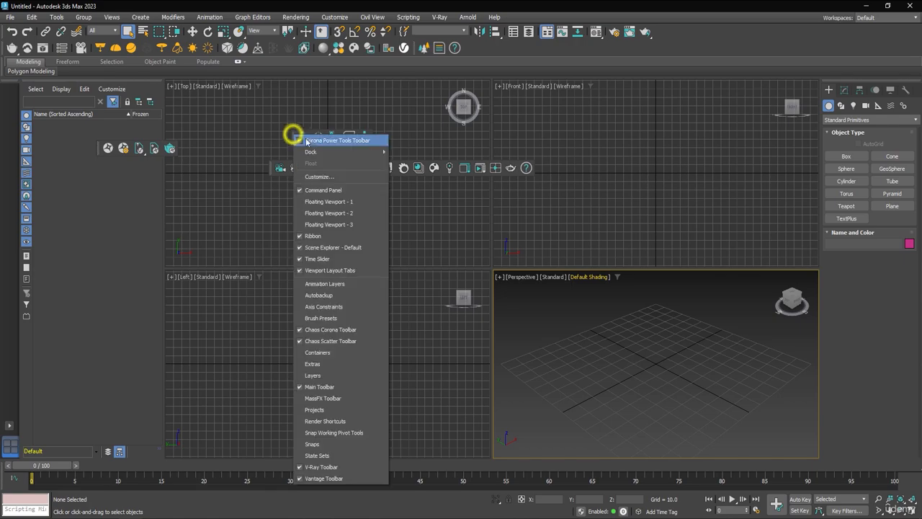
left_click(293, 135)
left_click_drag(274, 168, 474, 49)
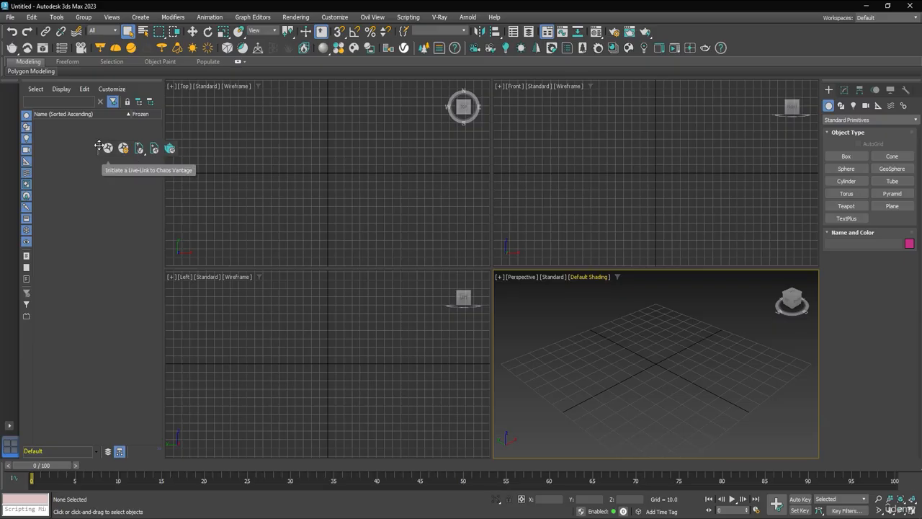
left_click_drag(100, 148, 376, 48)
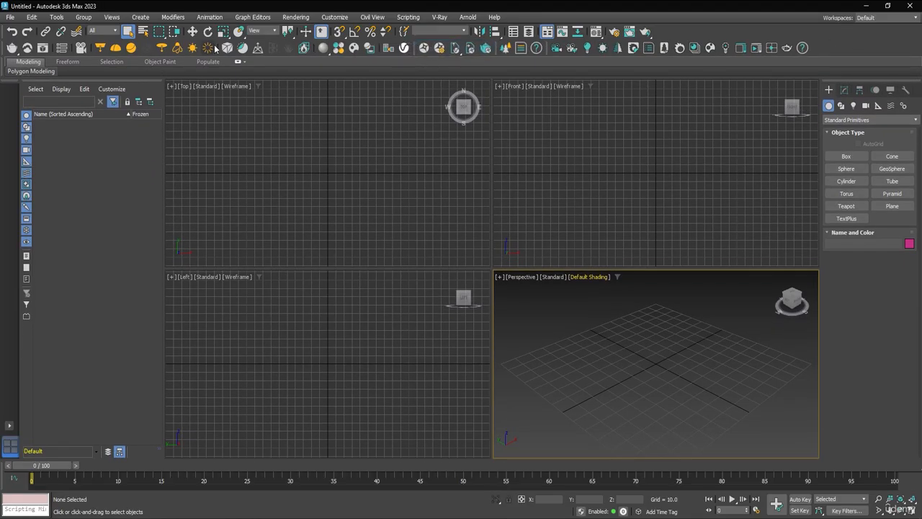
Hide the Scene Explorer and the time slider to give the viewports more room.
left_click(546, 33)
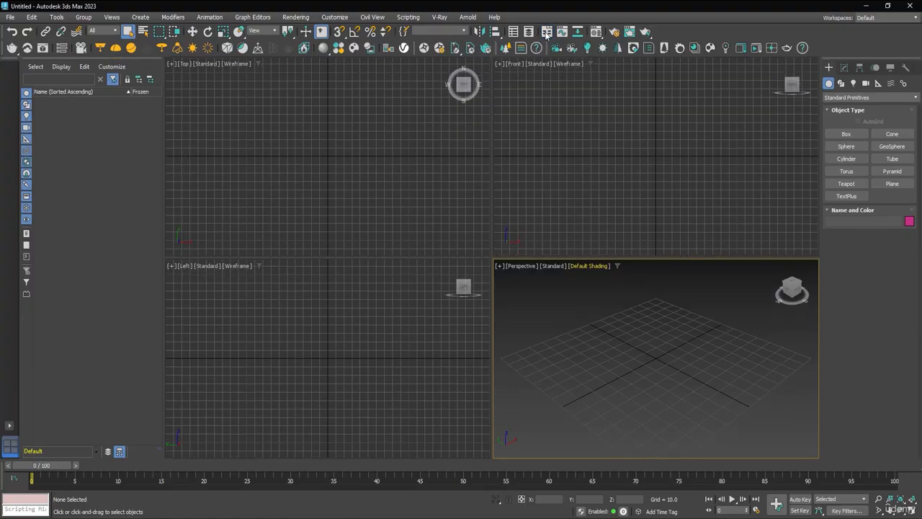
left_click(546, 32)
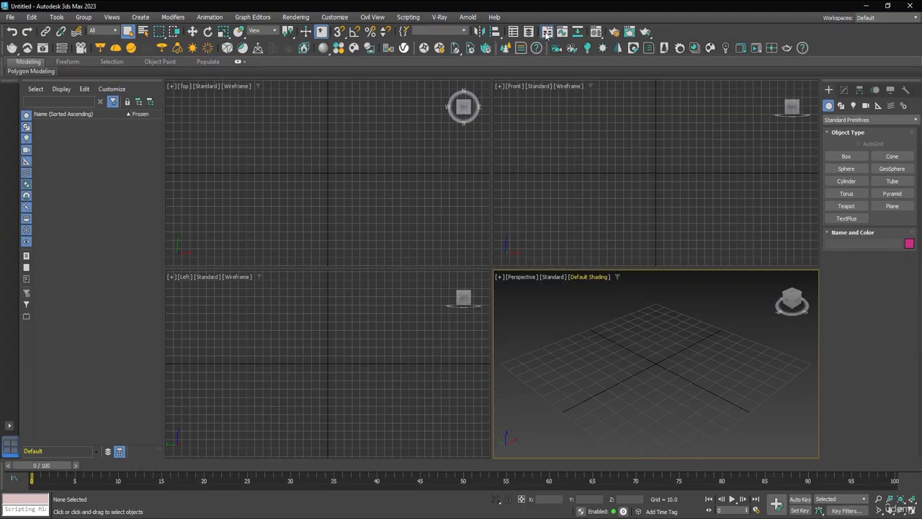
right_click(87, 82)
left_click(108, 93)
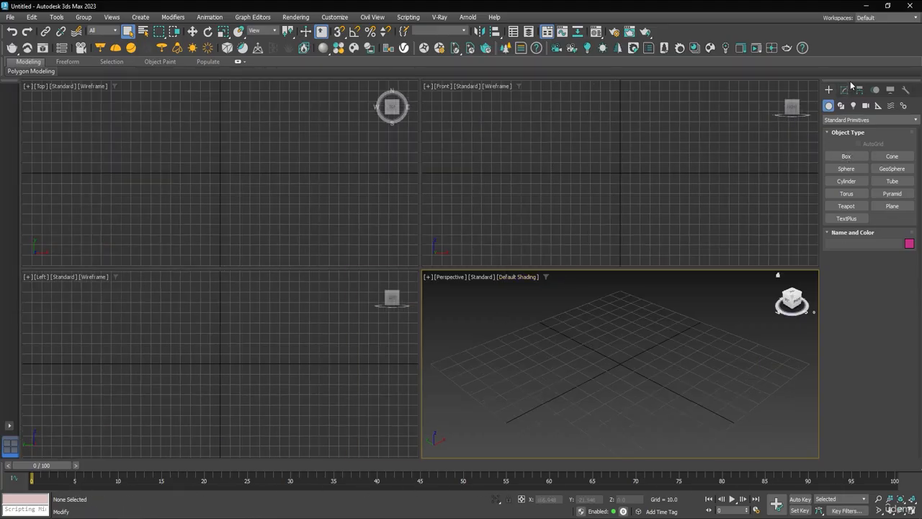
right_click(848, 42)
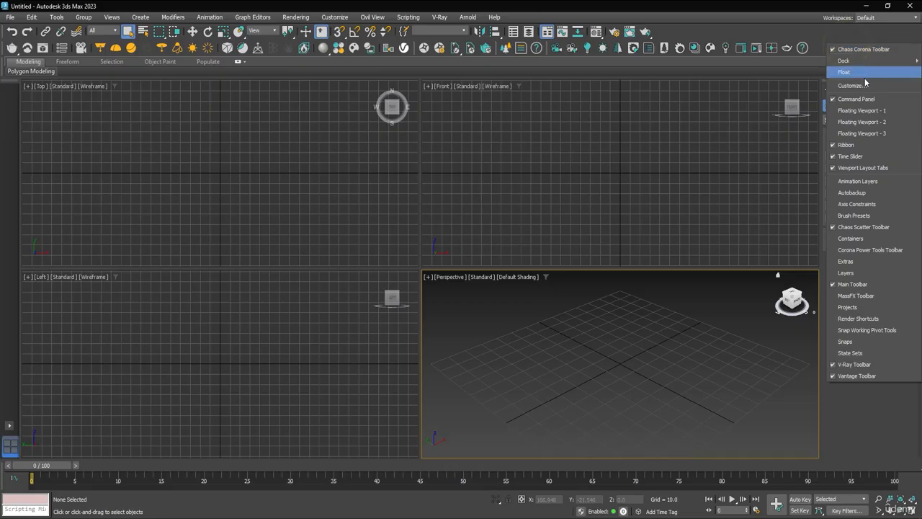
left_click(852, 156)
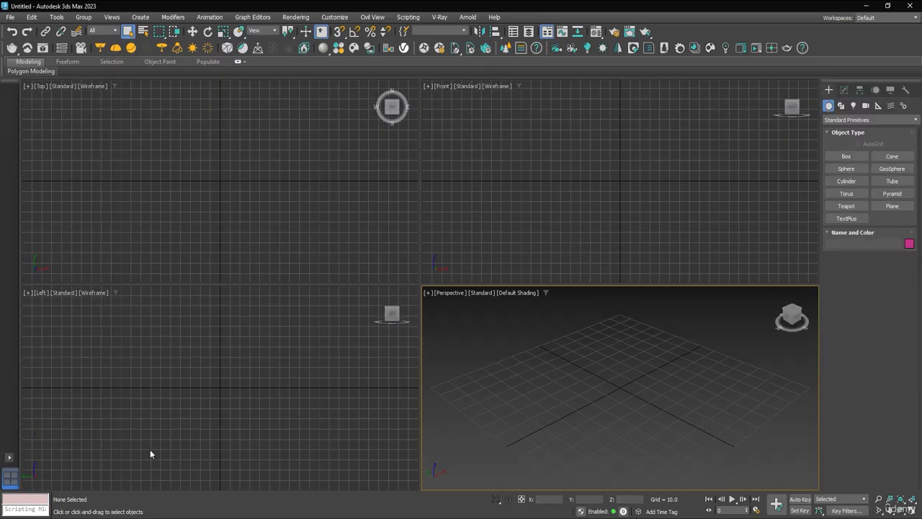
Add the Prune Scene action from the [3DGROUND] category to the main toolbar and close the interface customization.
left_click(333, 18)
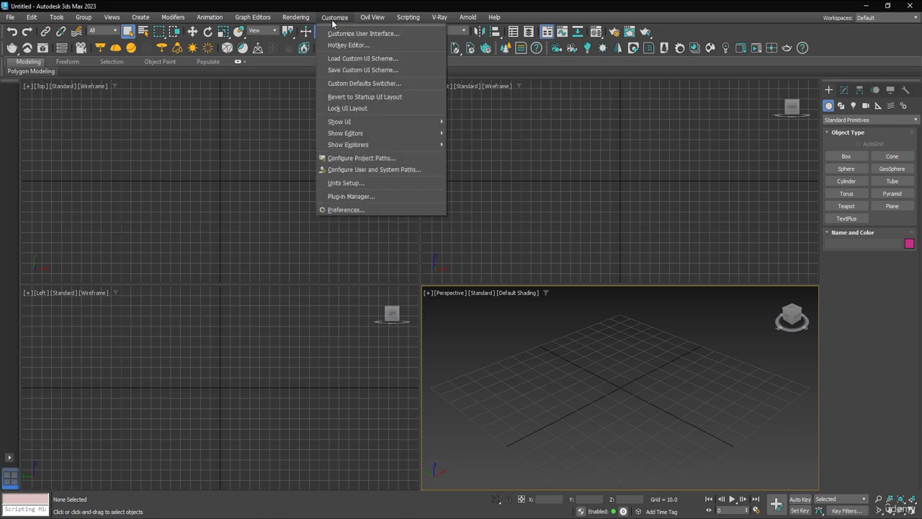
left_click(350, 35)
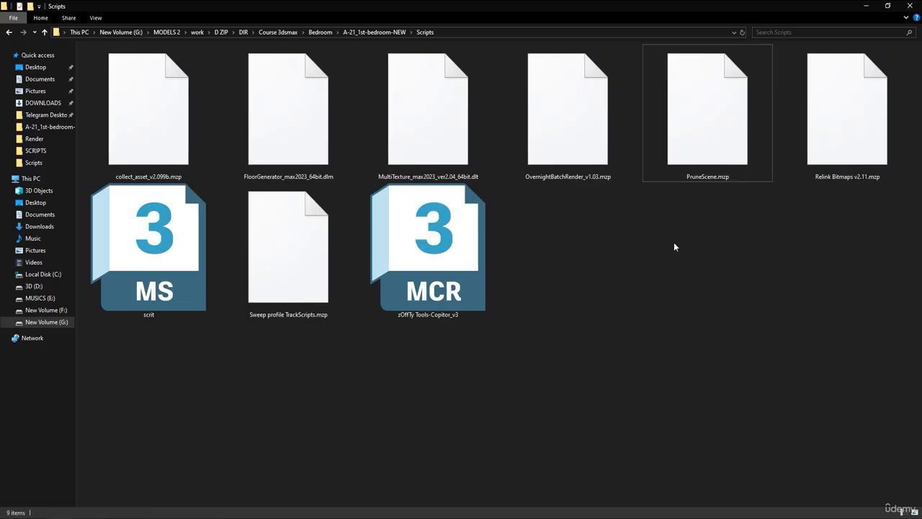
left_click(677, 160)
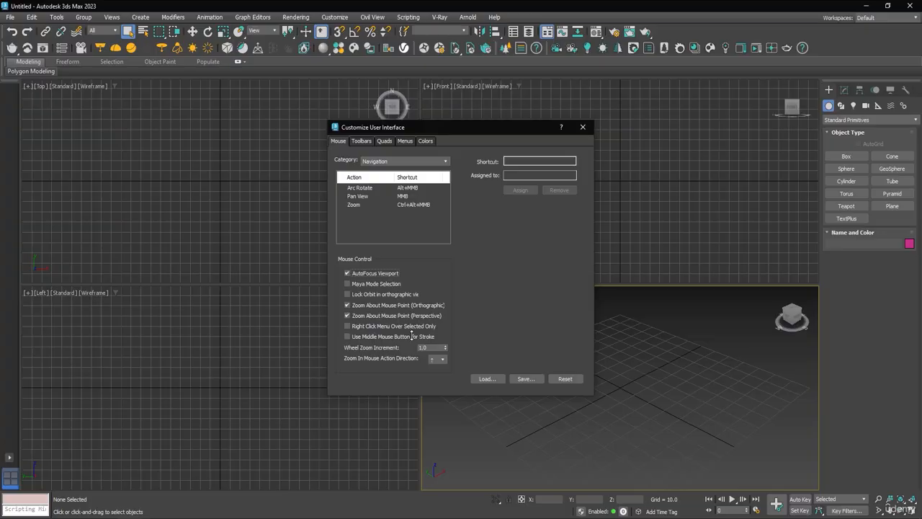
left_click(360, 142)
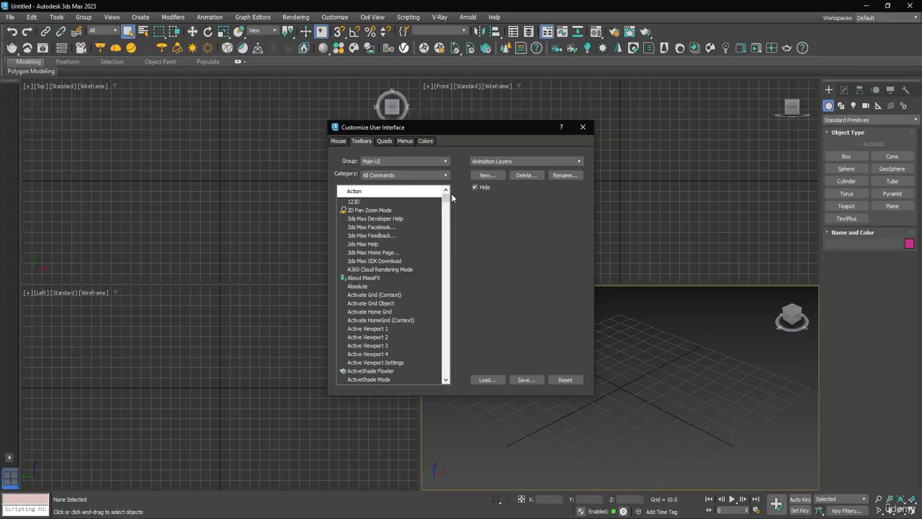
left_click(445, 175)
left_click_drag(446, 198, 446, 328)
left_click(374, 372)
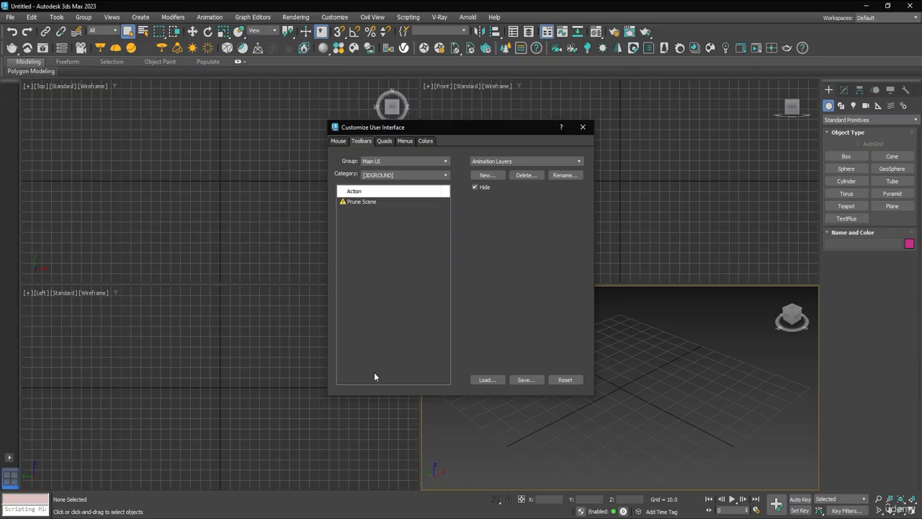
left_click(353, 203)
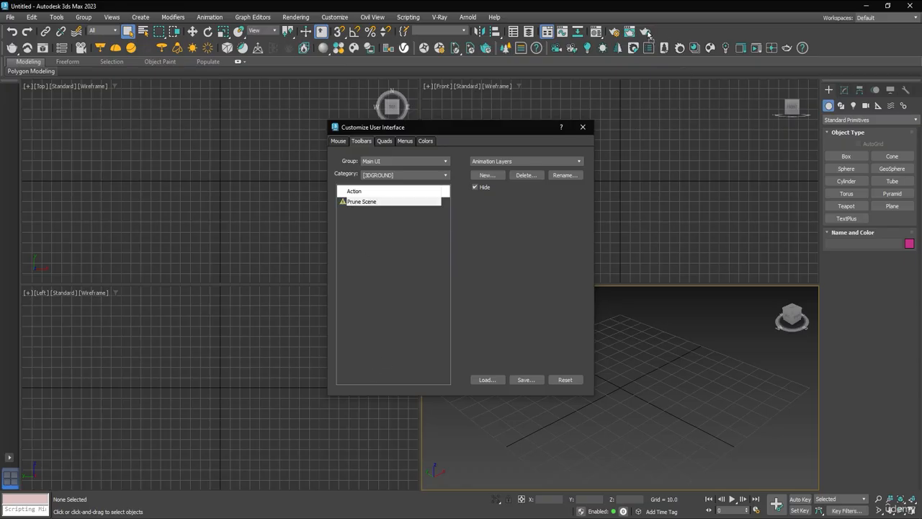
left_click_drag(651, 35, 647, 34)
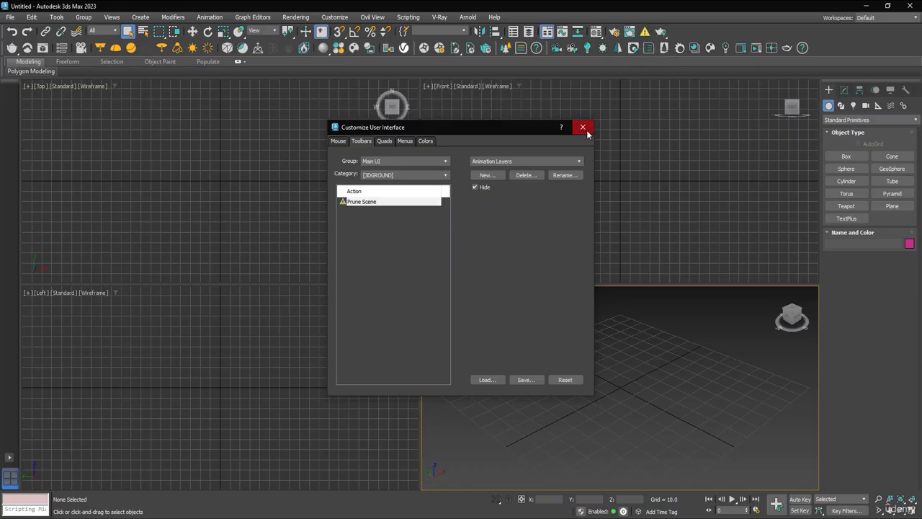
left_click(583, 127)
Test-launch Prune Scene, dismiss its license notice, and close the script after viewing its Virus Active Protection options.
left_click(645, 33)
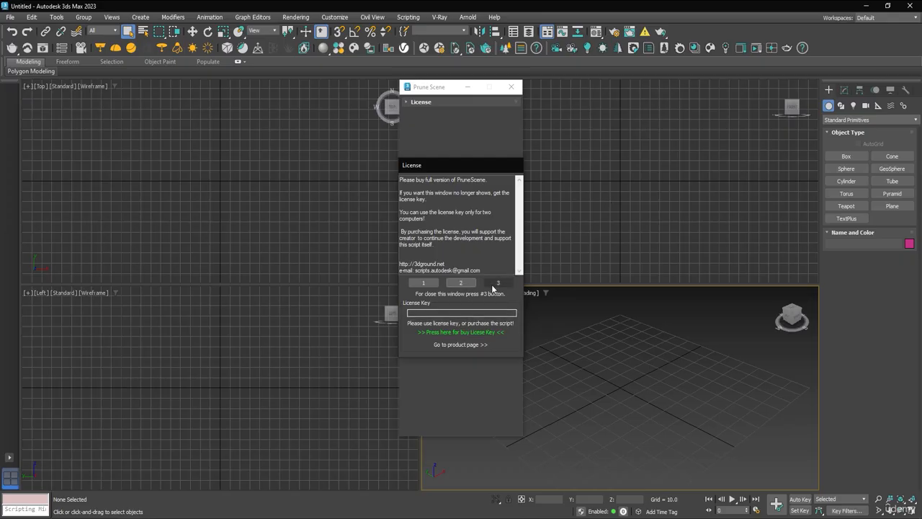
left_click(497, 284)
left_click(451, 287)
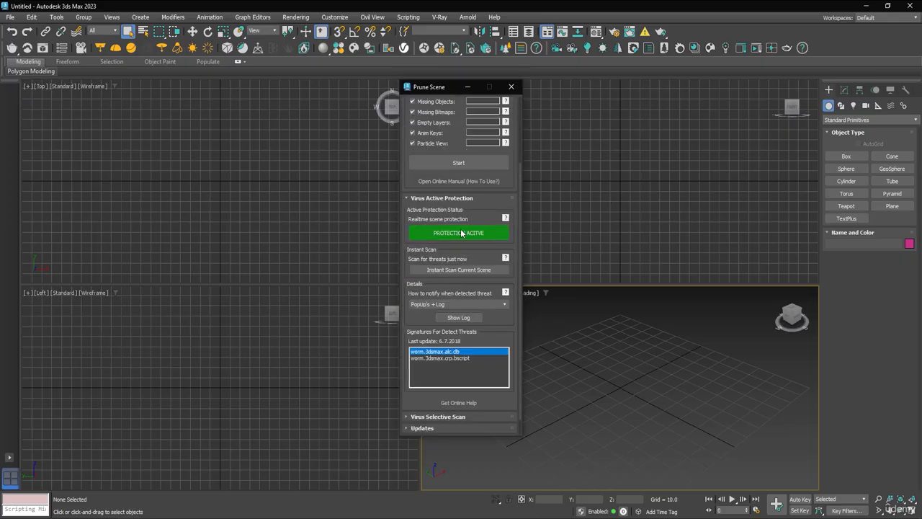
left_click(511, 86)
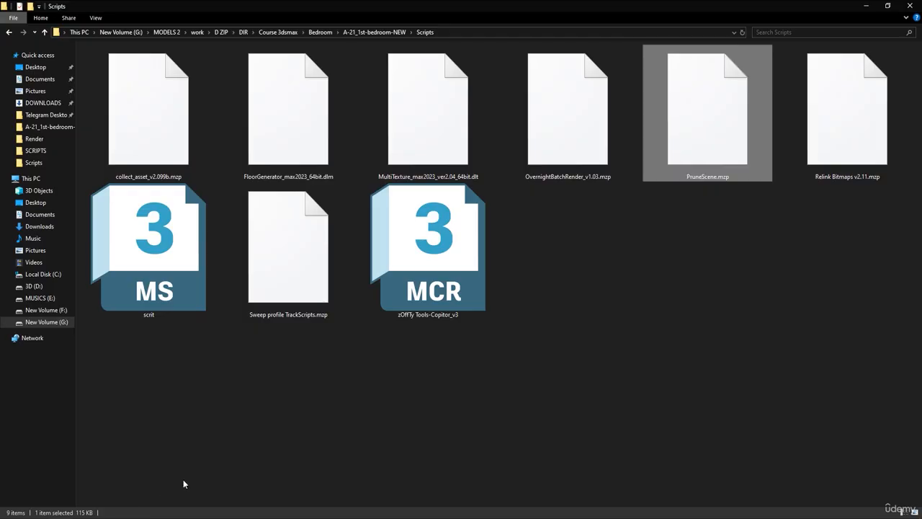
Install the collect_asset_v2.099b.mzp script from the Scripts folder.
left_click_drag(148, 144, 267, 233)
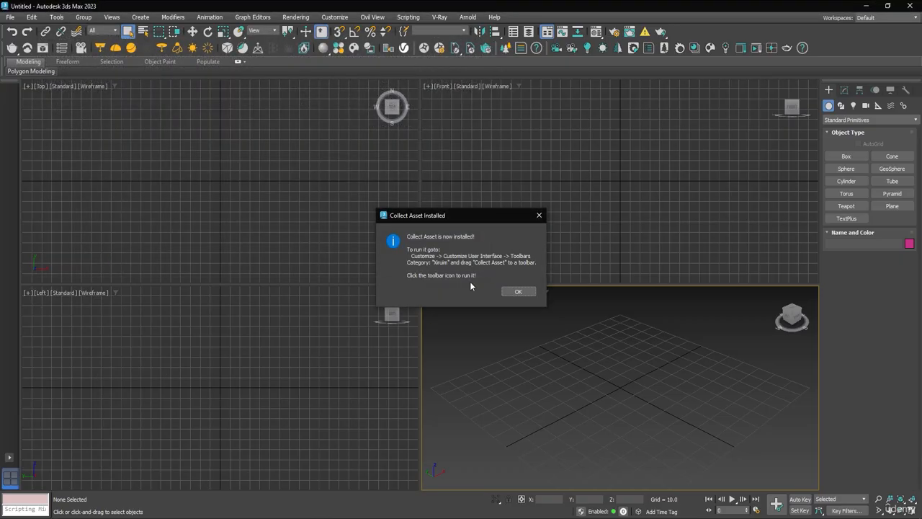
left_click(518, 291)
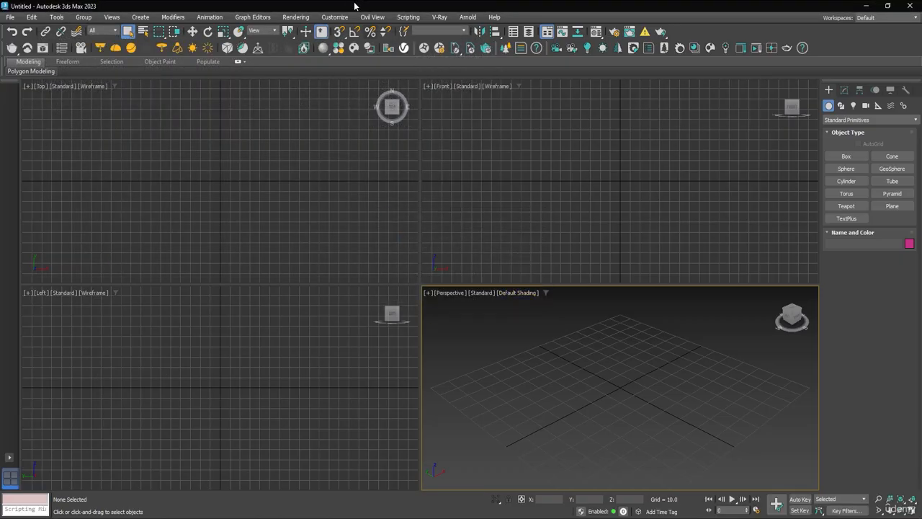
Add Collect Aasset 2 from the Xirum category to the main toolbar beside Prune Scene and test-launch it.
left_click(334, 17)
left_click(337, 34)
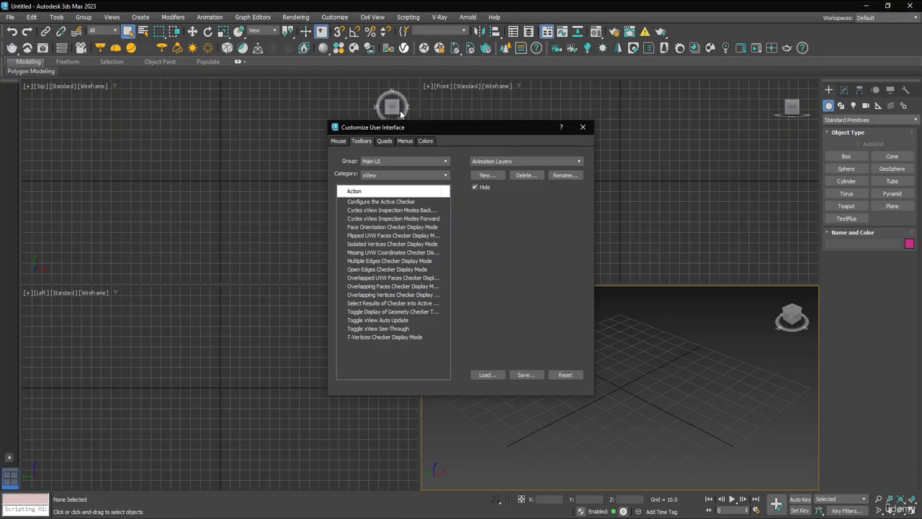
left_click(378, 176)
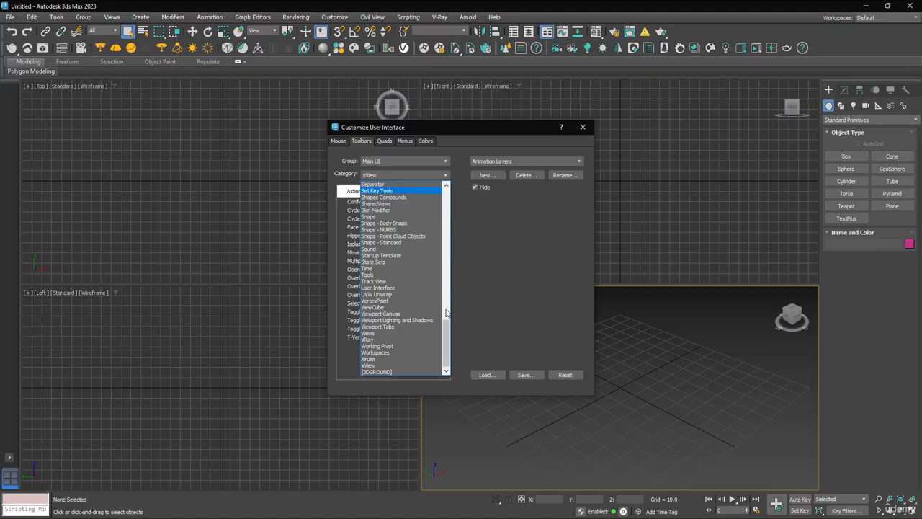
left_click(379, 358)
left_click_drag(369, 209, 660, 32)
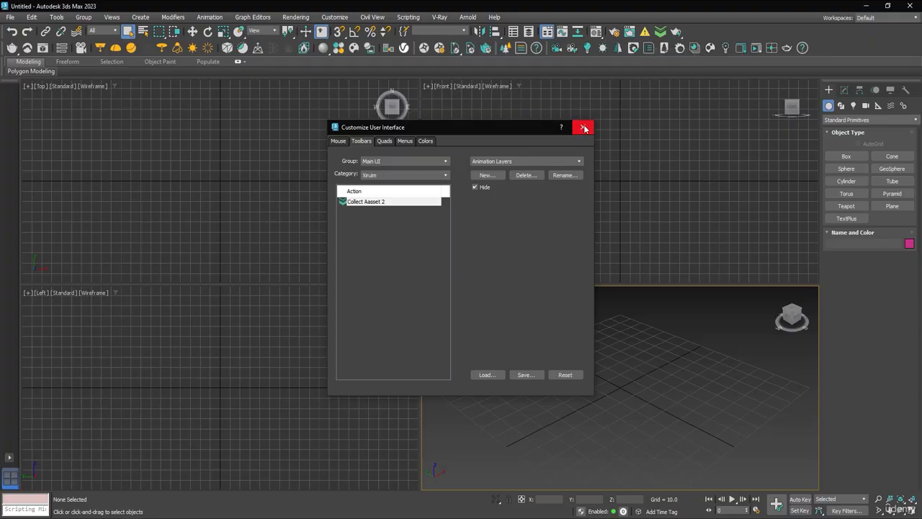
left_click(583, 126)
left_click(663, 47)
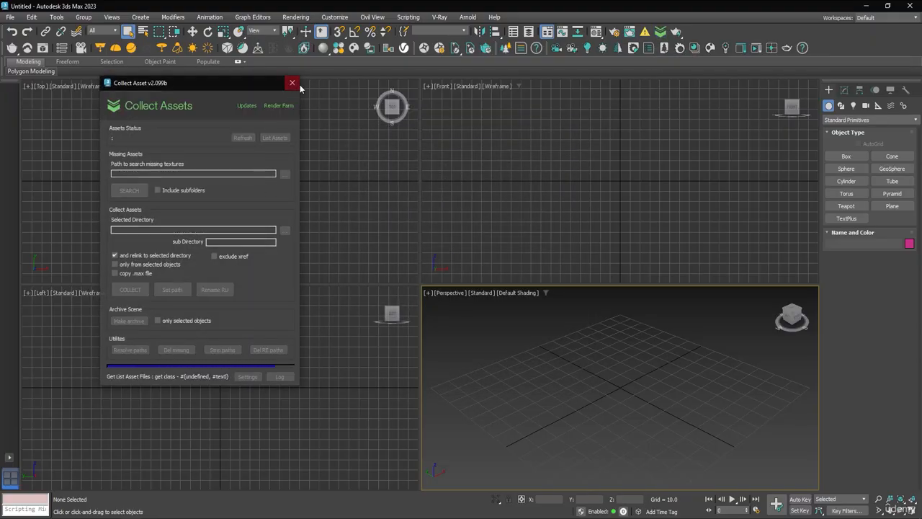
left_click(291, 82)
Install the OvernightBatchRender_v1.03.mzp script from the Scripts folder.
left_click(80, 516)
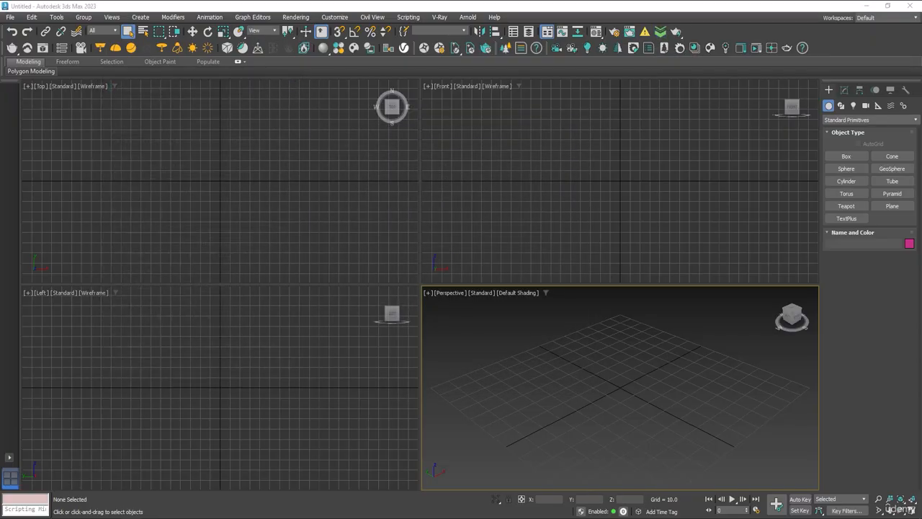
left_click(160, 389)
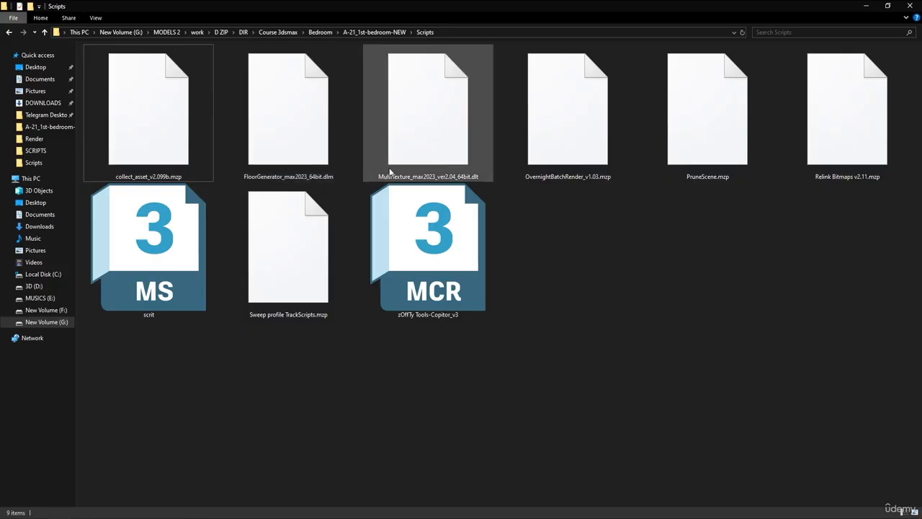
left_click(547, 157)
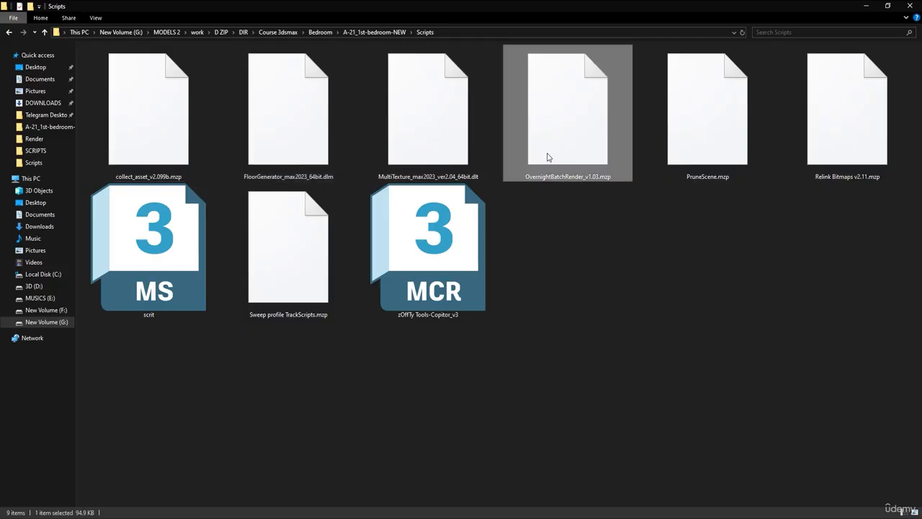
left_click_drag(548, 157, 301, 235)
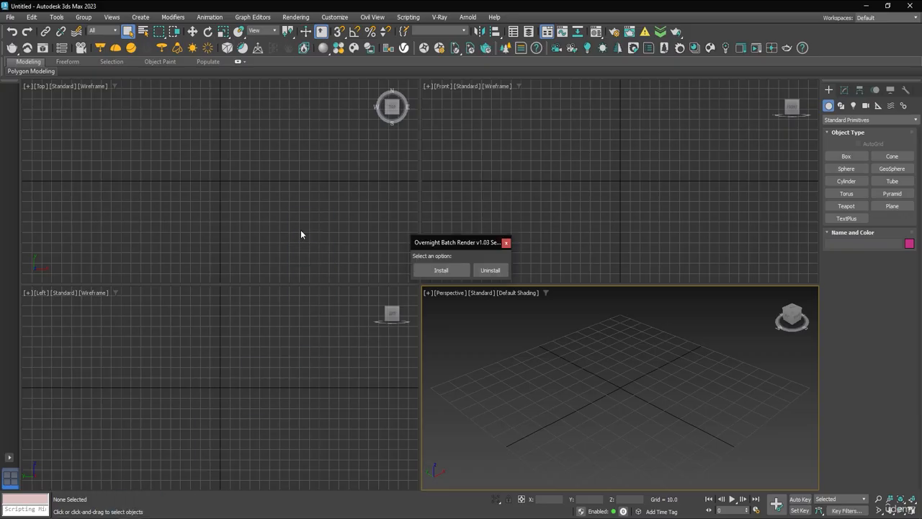
left_click(439, 271)
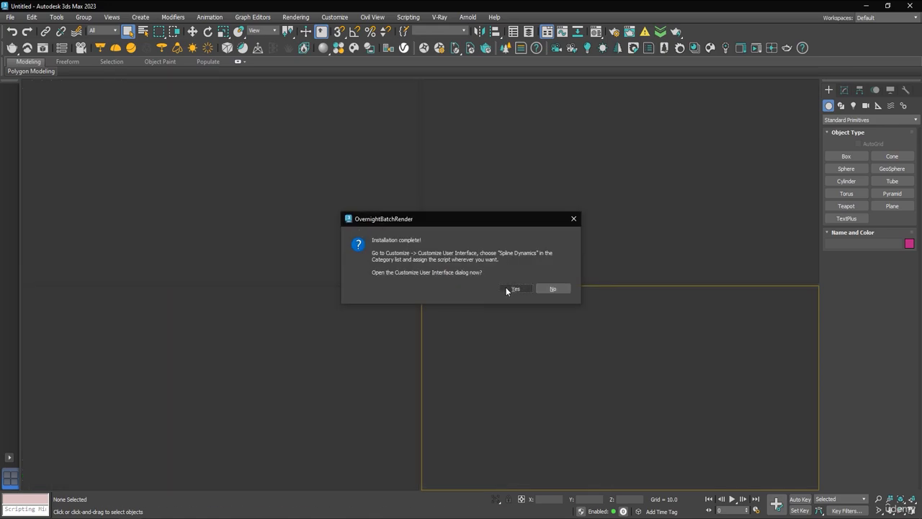
Add Overnight Batch Render from the Spline Dynamics category to the main toolbar beside Collect Asset and test-launch it.
left_click(513, 288)
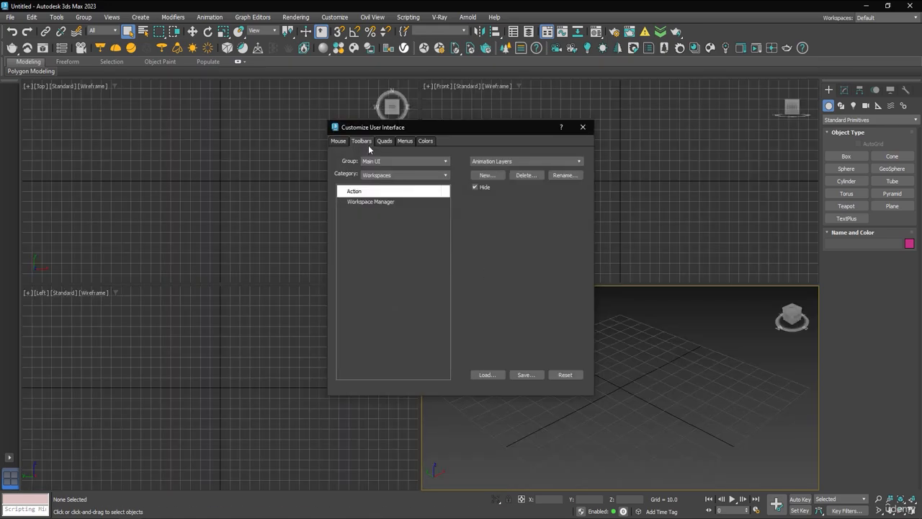
left_click(376, 177)
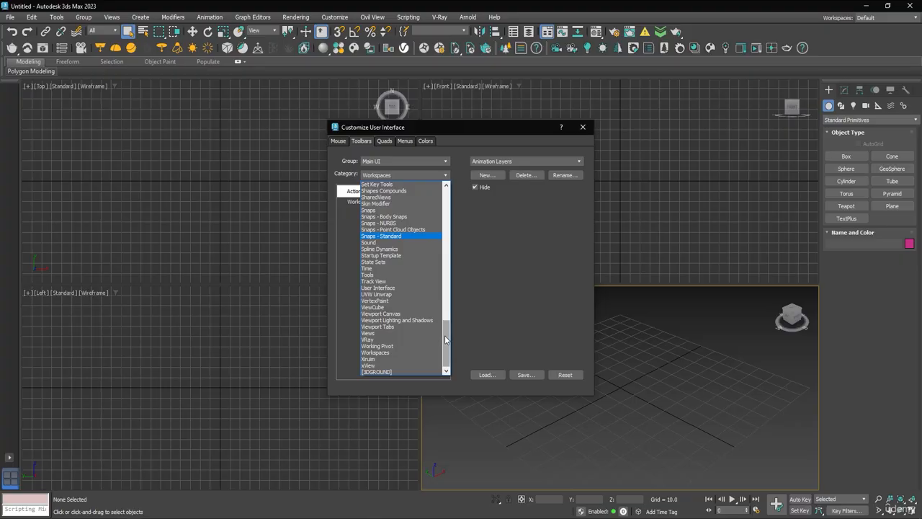
left_click(376, 249)
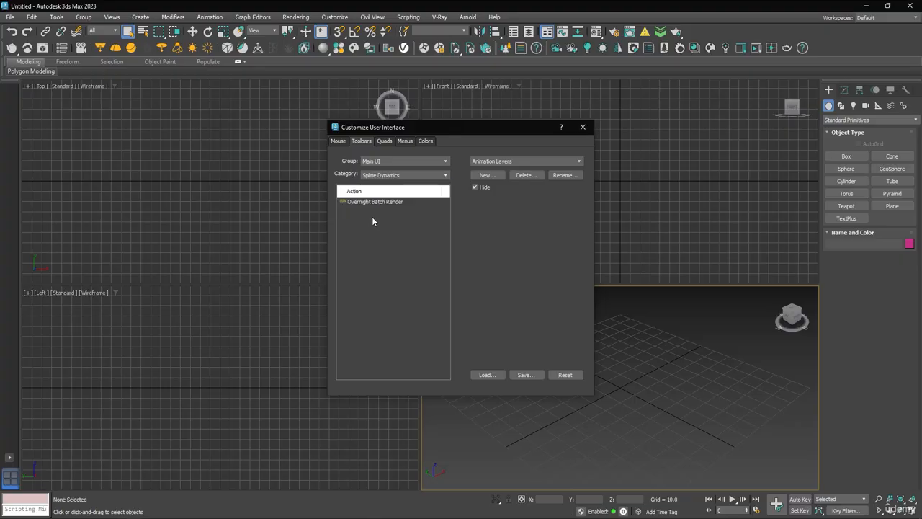
left_click_drag(373, 202, 675, 33)
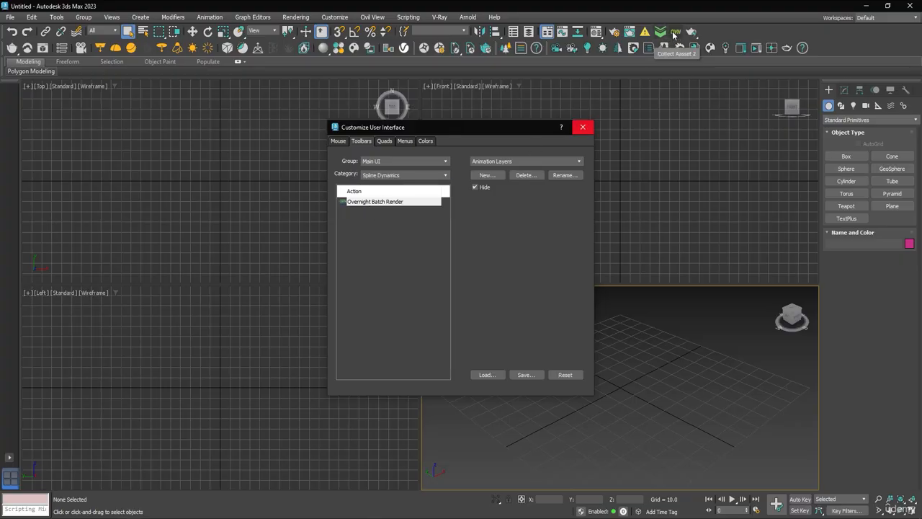
left_click(676, 32)
left_click(286, 108)
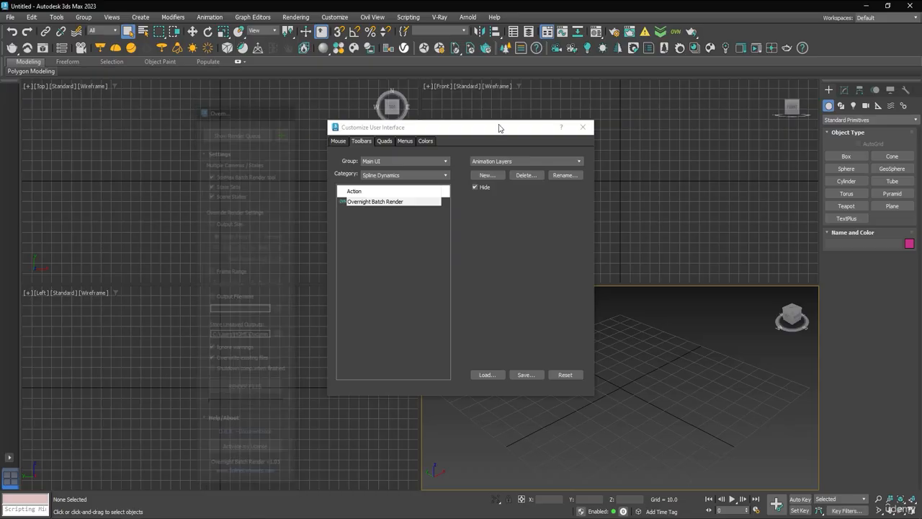
left_click(583, 127)
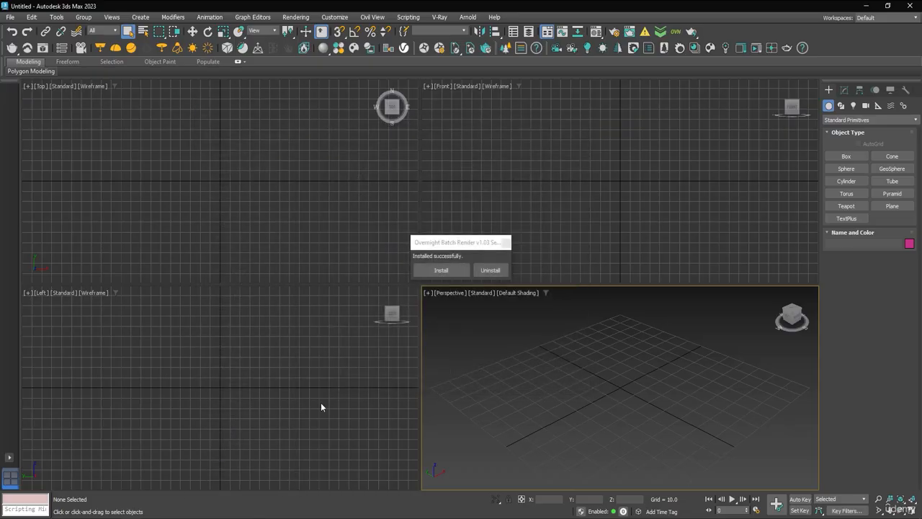
Close the Overnight Batch Render installer and install the Relink Bitmaps v2.11.mzp script from the Scripts folder.
left_click(504, 242)
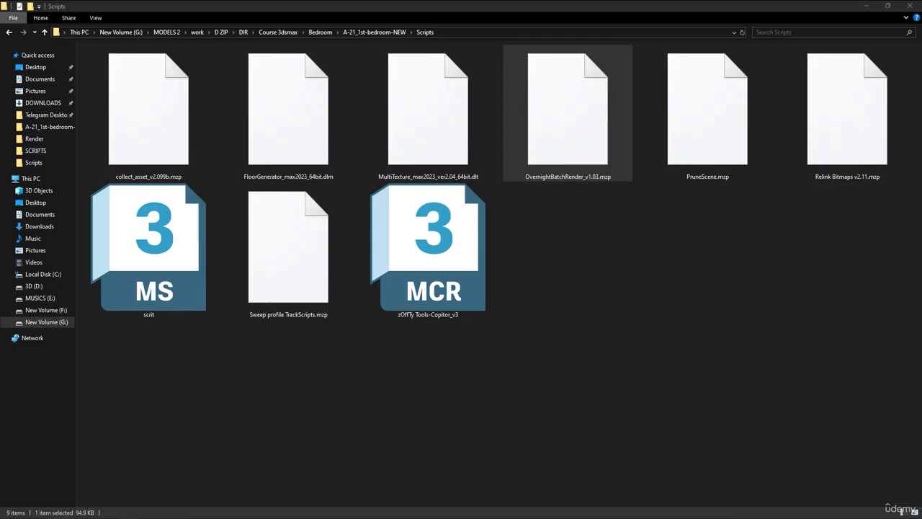
left_click(418, 346)
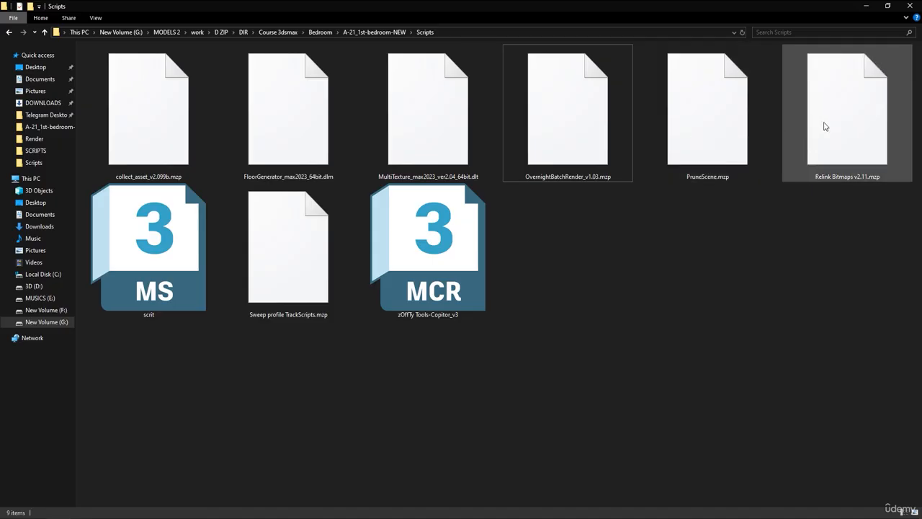
left_click_drag(823, 123, 474, 203)
Add Relink Bitmaps from the ColinScripts category to the main toolbar between Collect Asset and Overnight Batch Render.
left_click(334, 16)
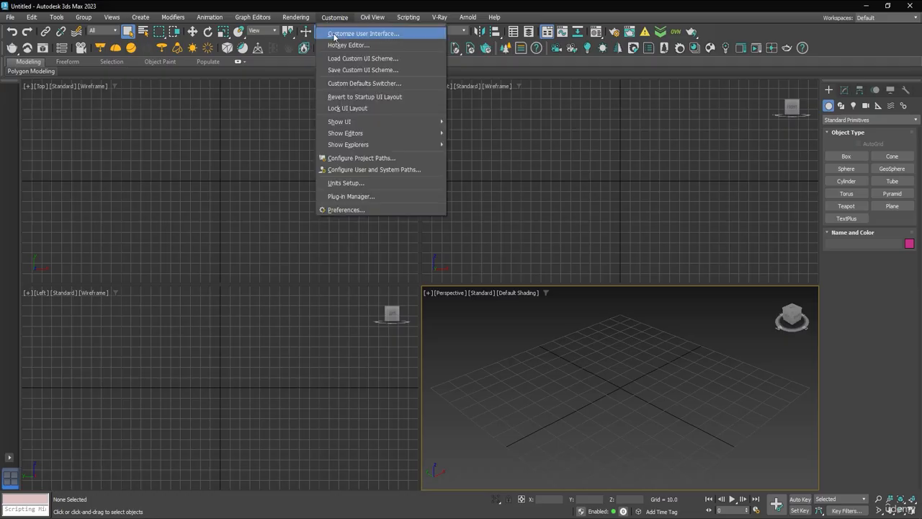
left_click(337, 33)
left_click(407, 177)
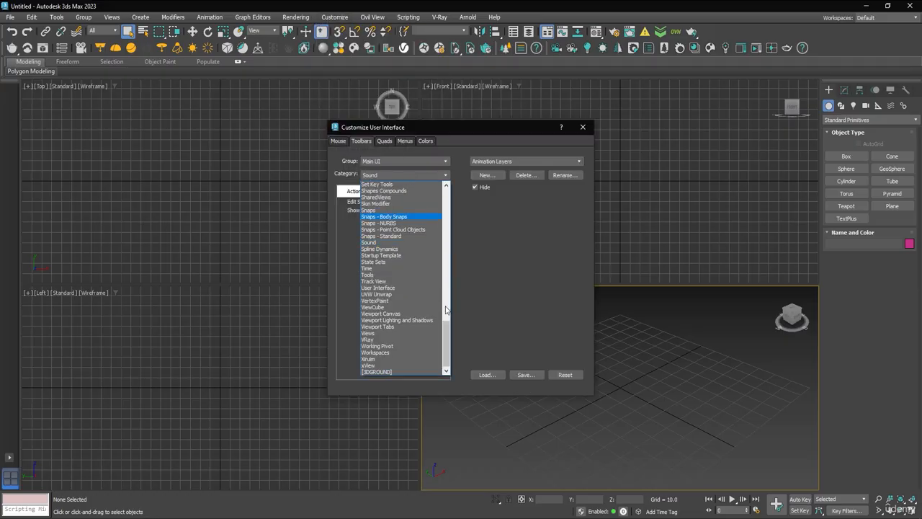
left_click_drag(448, 347, 448, 210)
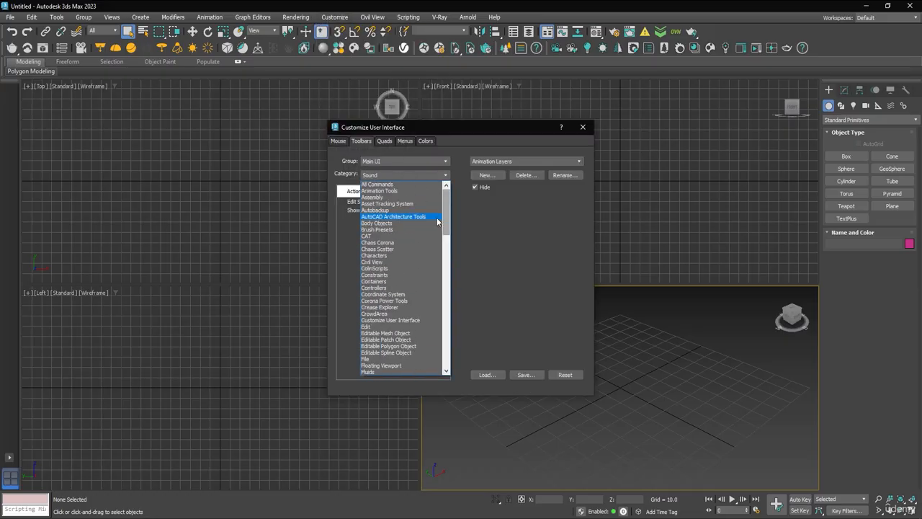
left_click(377, 269)
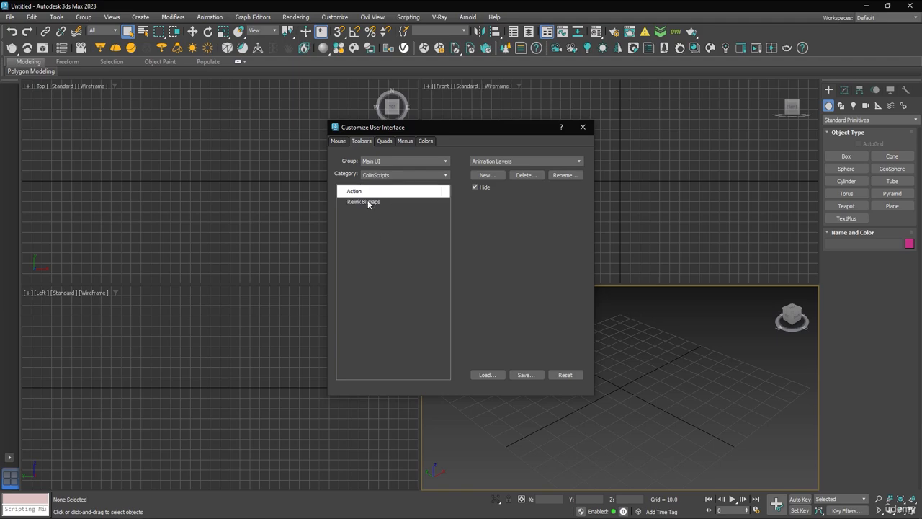
left_click_drag(367, 200, 677, 33)
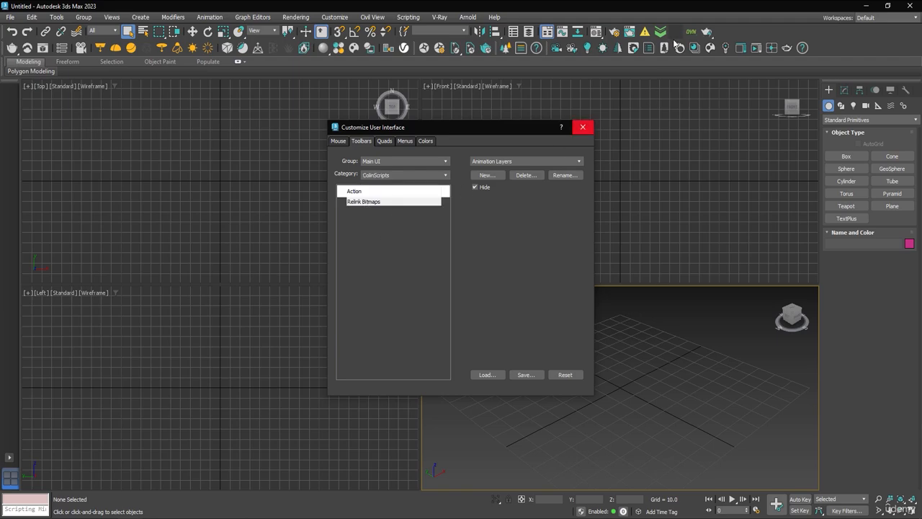
Test-launch Relink Bitmaps from the main toolbar, dismiss its donation and tool windows, and close the interface customization.
left_click(690, 31)
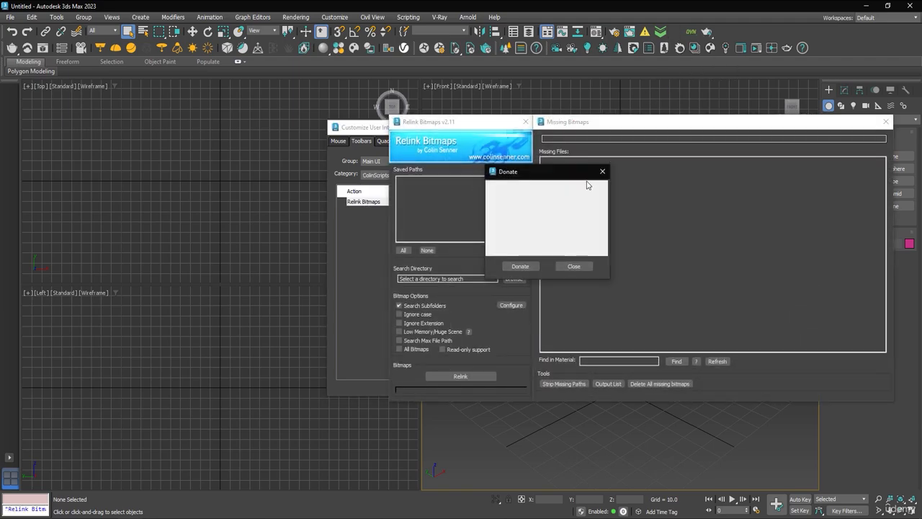
left_click(573, 266)
left_click(524, 122)
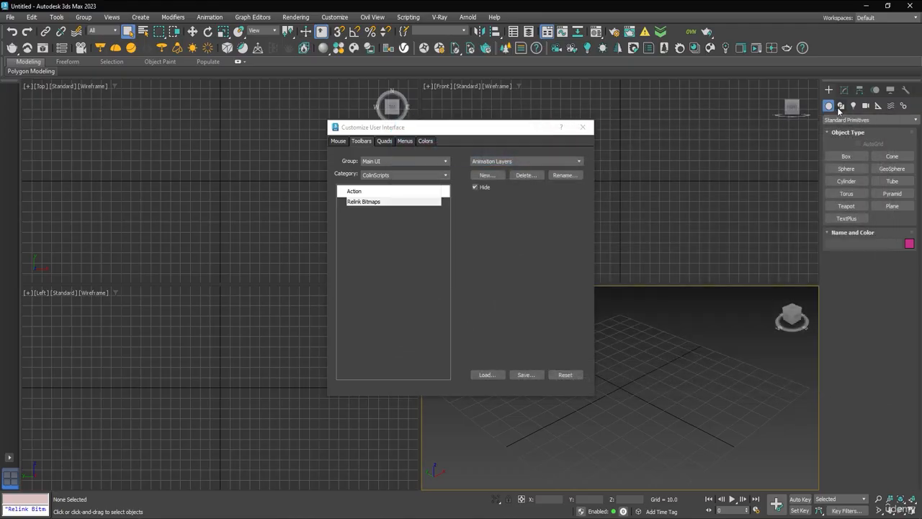
left_click(583, 127)
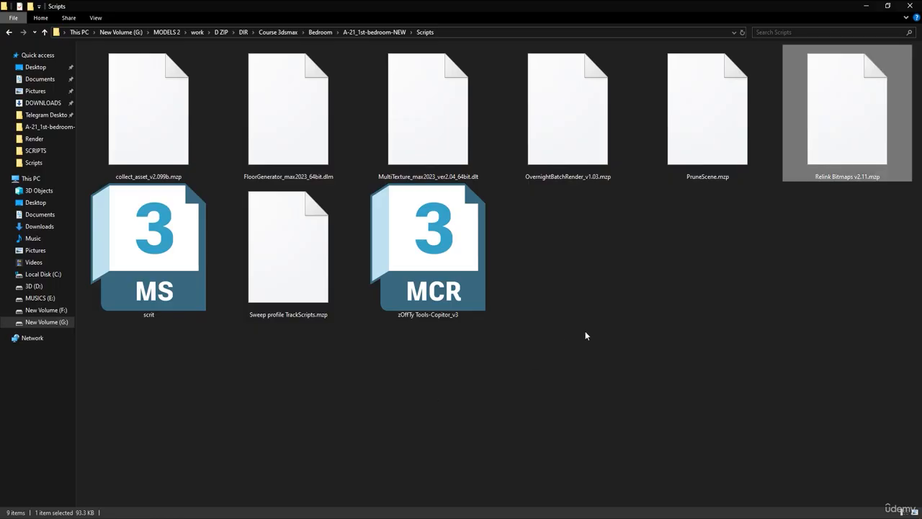
Install the free TrackScripts pack from Sweep profile TrackScripts.mzp in the Scripts folder.
left_click_drag(294, 291, 340, 163)
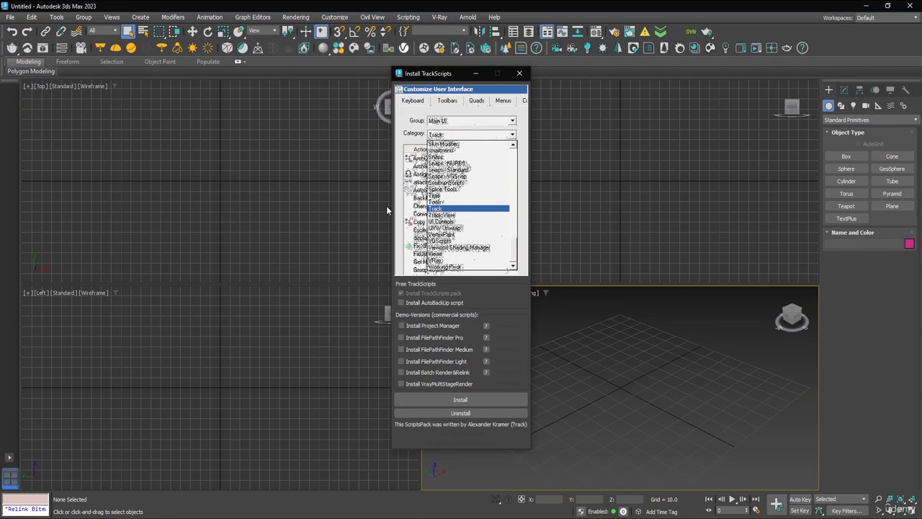
left_click(454, 401)
left_click(483, 285)
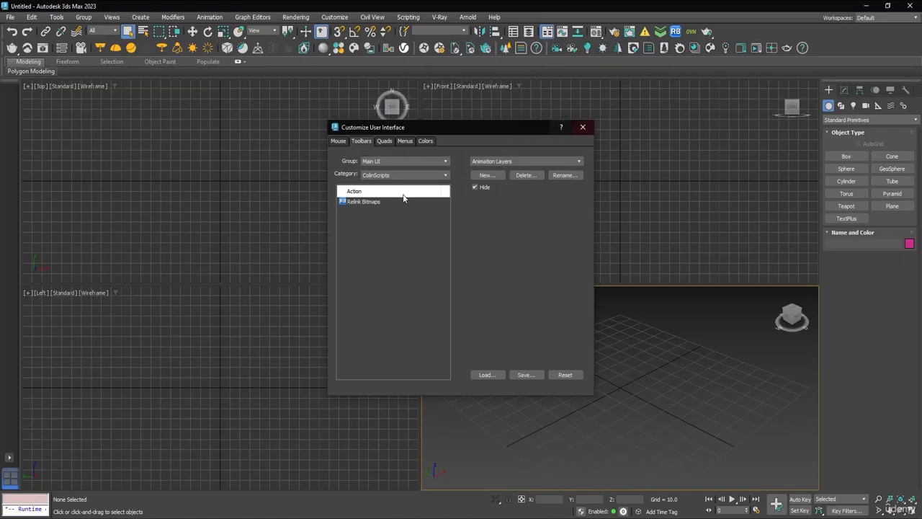
Add Sweep Profile from the Track category to the main toolbar beside Overnight Batch Render.
left_click(395, 176)
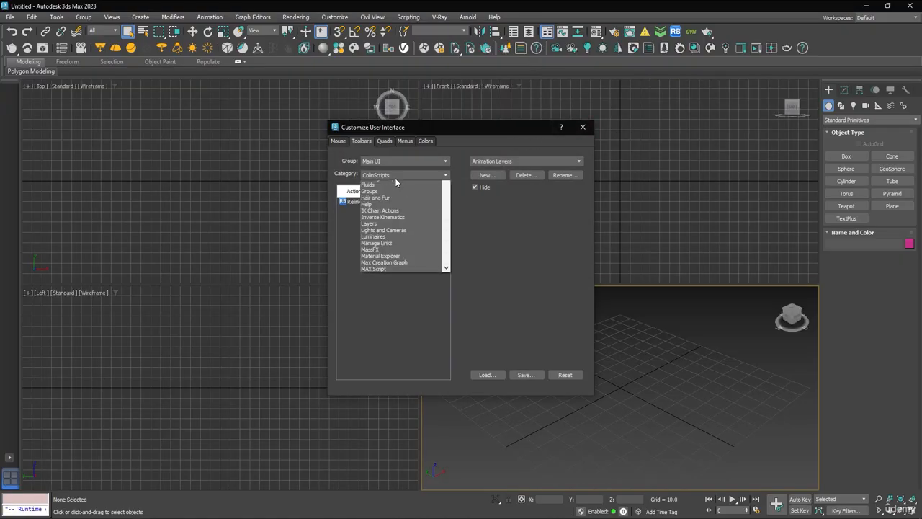
scroll(396, 287, "down", 2)
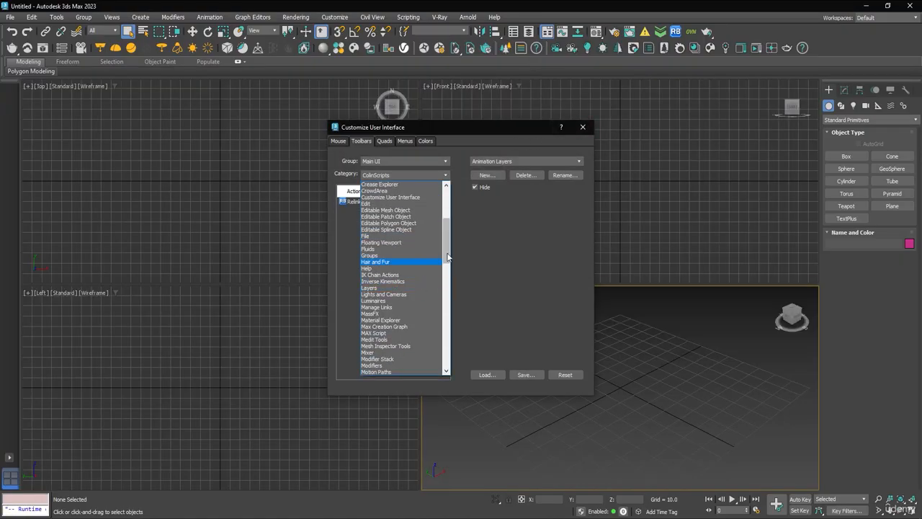
left_click_drag(448, 247, 456, 190)
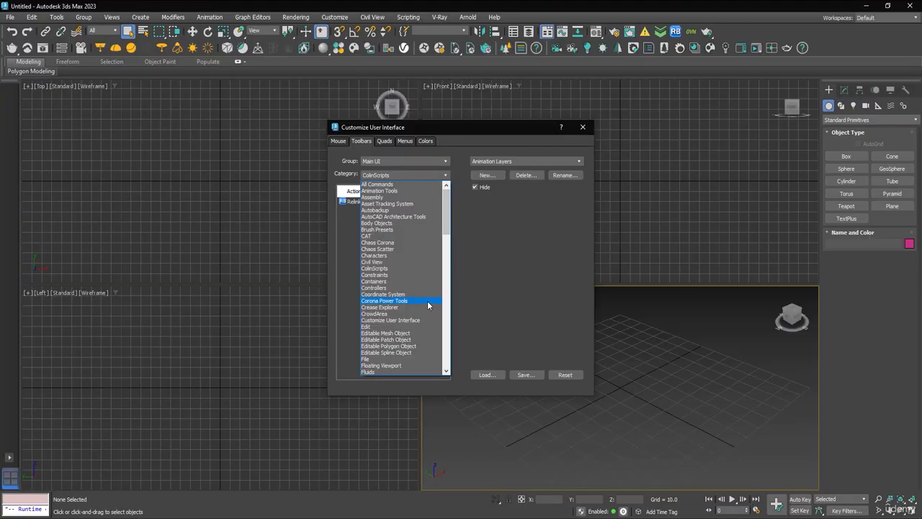
scroll(424, 310, "down", 6)
scroll(422, 324, "down", 13)
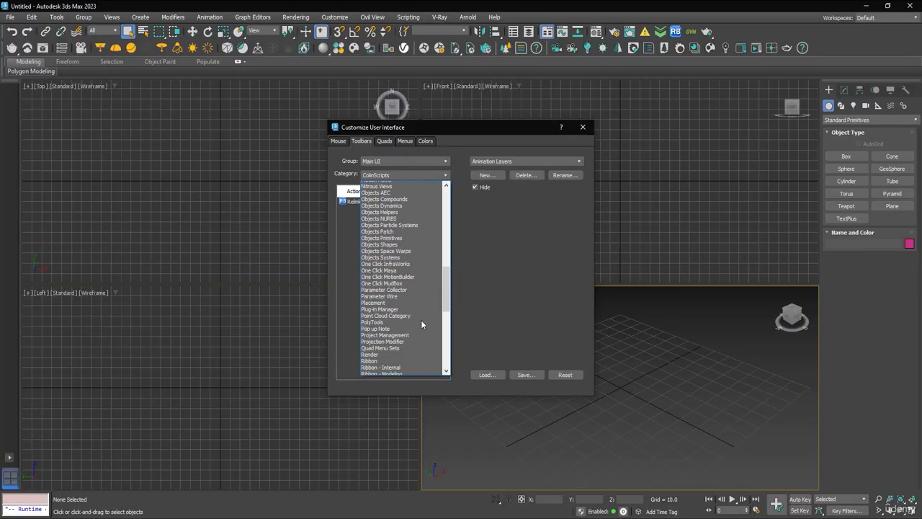
scroll(421, 324, "down", 7)
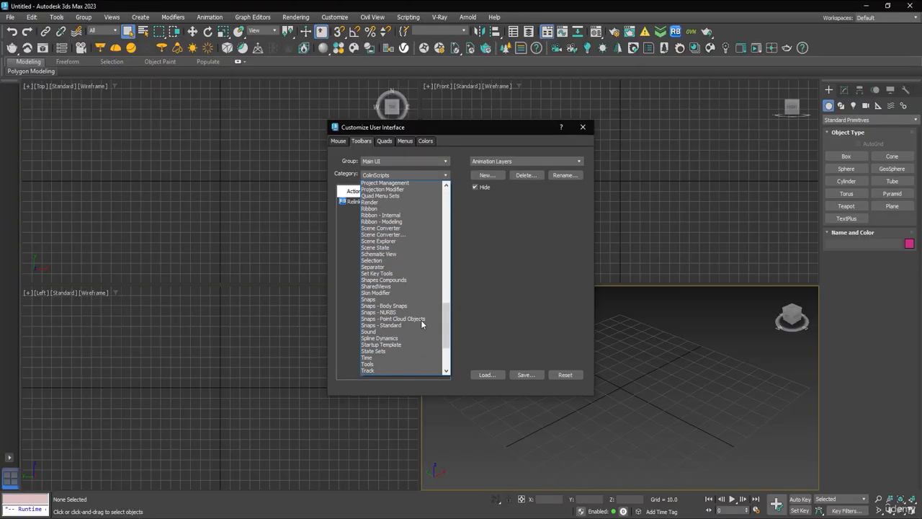
left_click(380, 314)
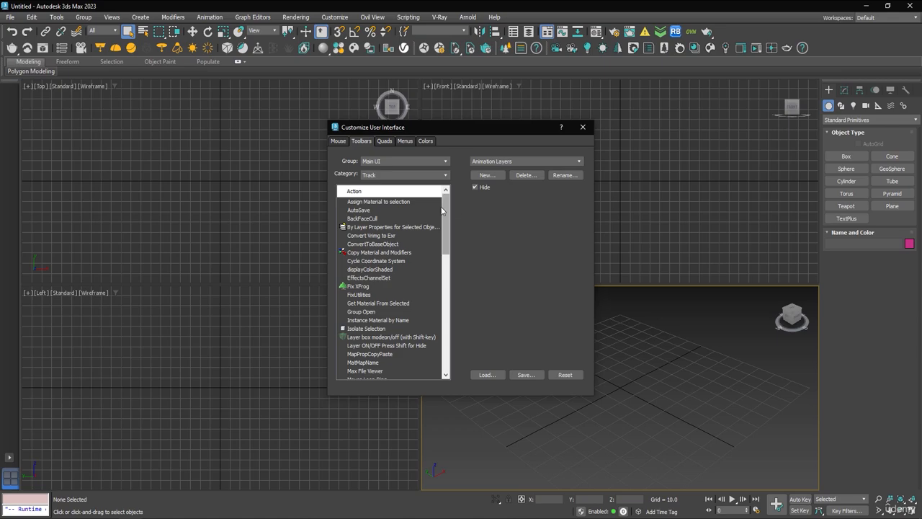
left_click_drag(446, 216, 446, 312)
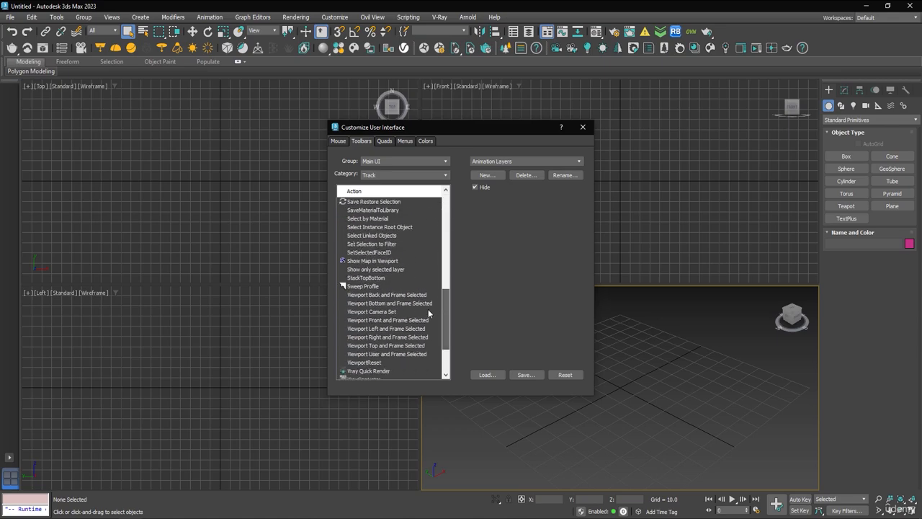
left_click_drag(371, 286, 706, 32)
left_click(583, 126)
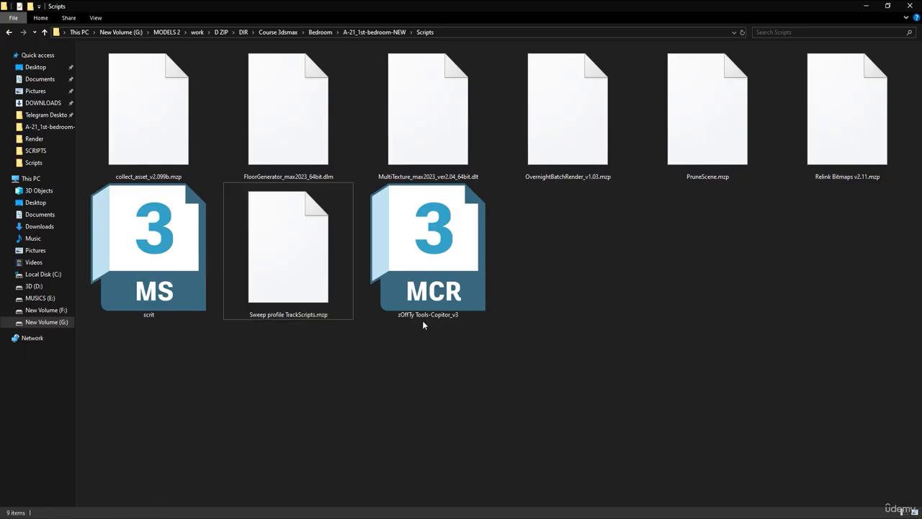
Load the zOffTy Tools-Copitor_v3 script and add Copitor from the zOffTy Tools category to the main toolbar beside Sweep Profile.
left_click_drag(422, 320, 466, 136)
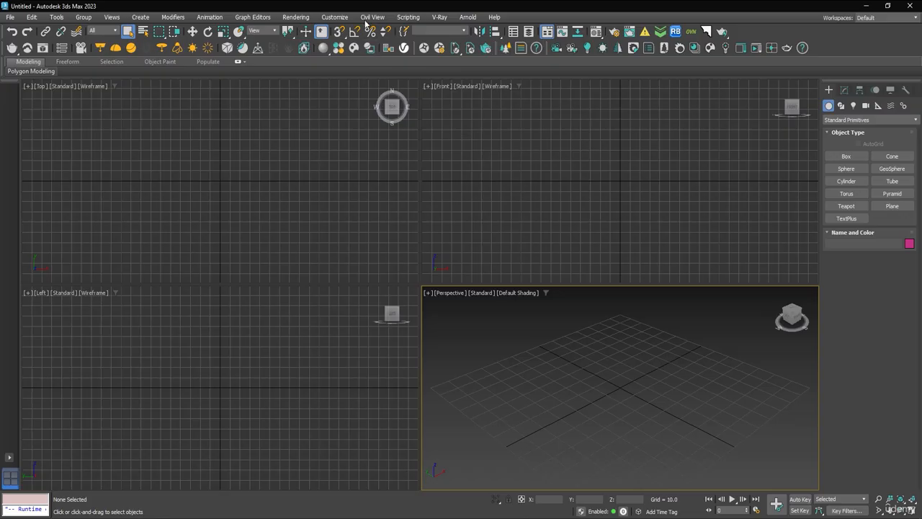
left_click(334, 17)
left_click(351, 34)
left_click(441, 175)
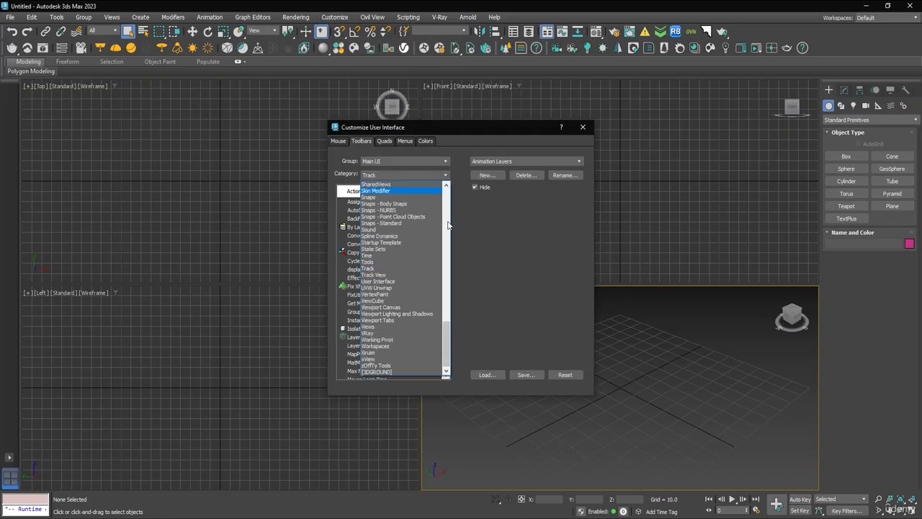
left_click(376, 365)
left_click_drag(359, 202, 718, 34)
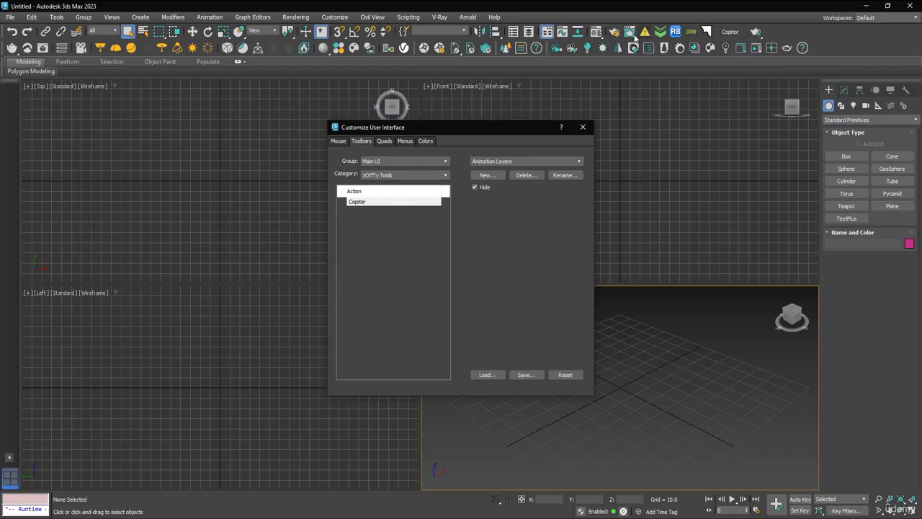
left_click(588, 127)
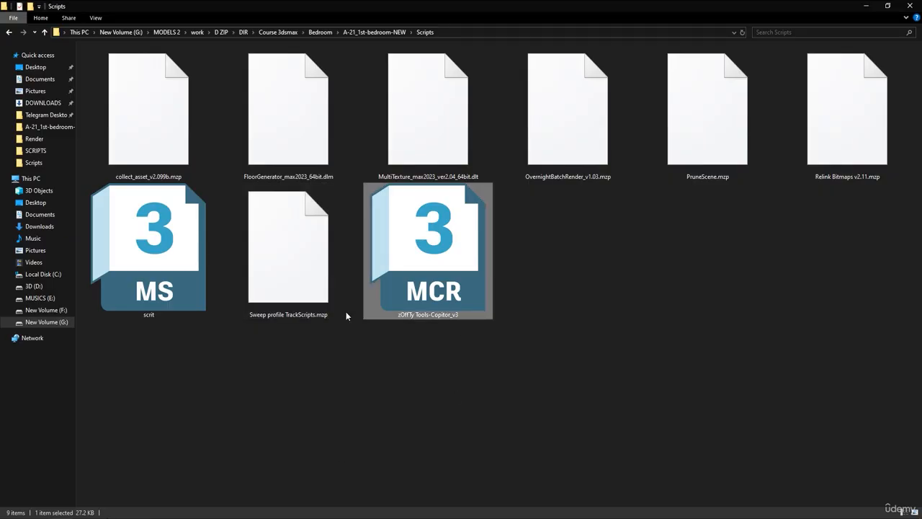
left_click(305, 401)
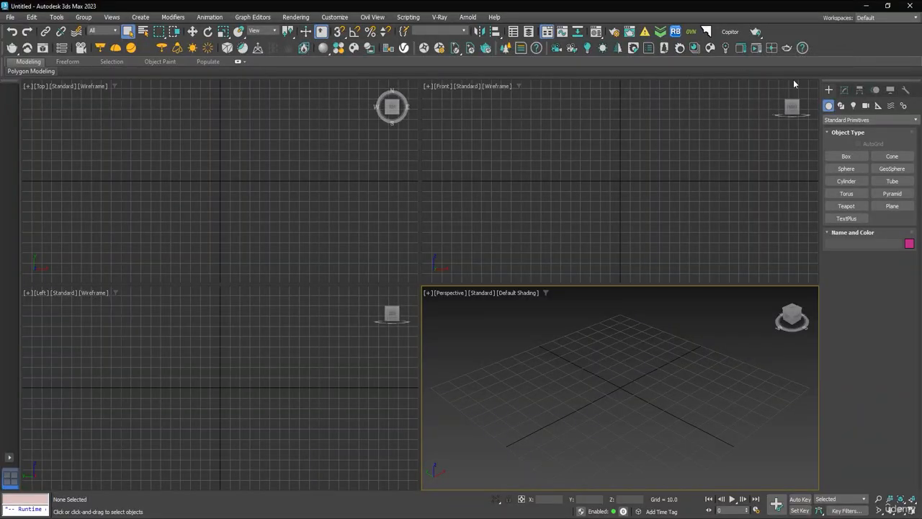
Start configuring the modifier sets and replace the Mesh Select and Patch Select buttons with Edit Poly and Edit Spline.
left_click(845, 90)
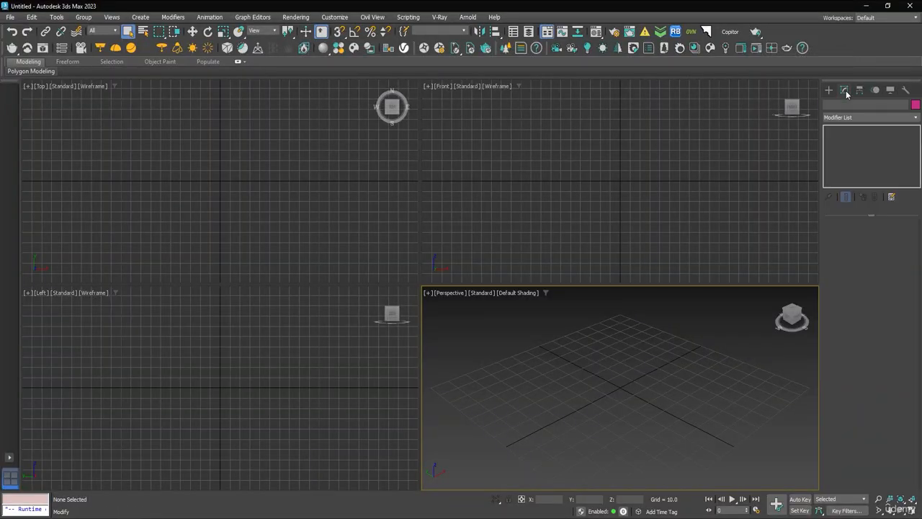
left_click(890, 197)
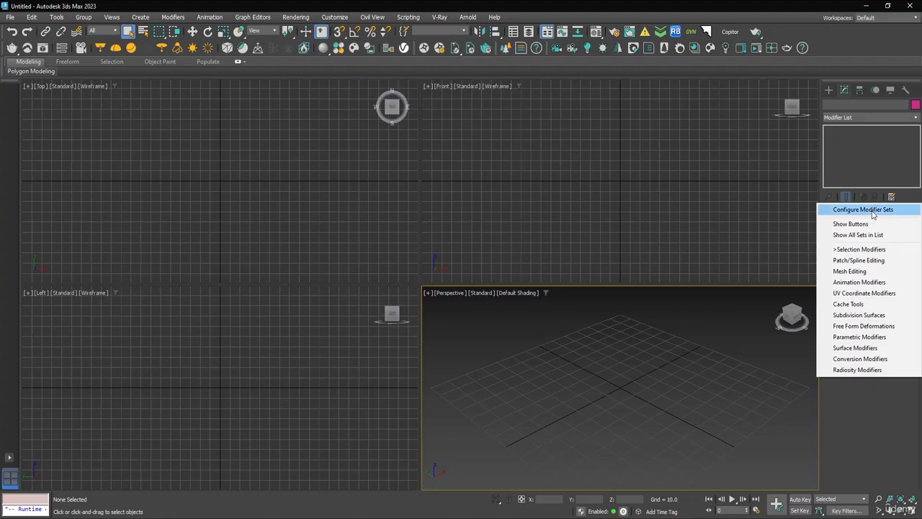
left_click(869, 209)
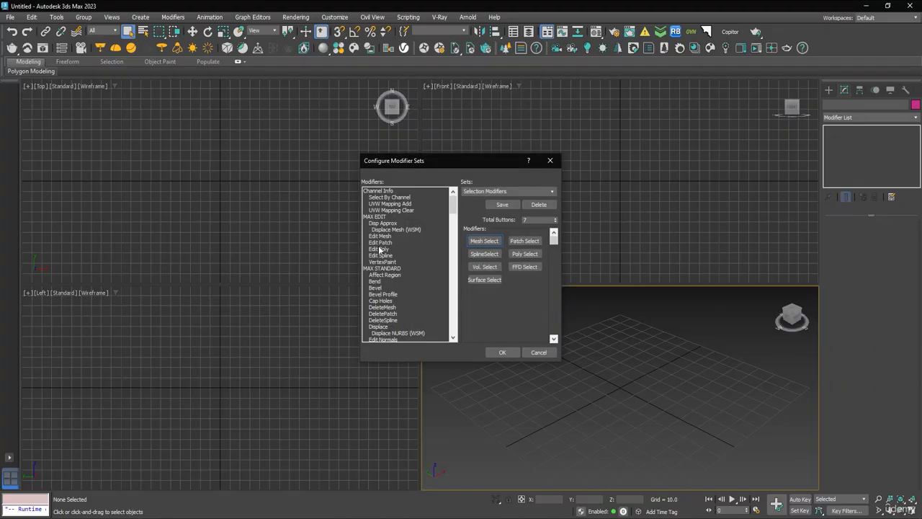
left_click_drag(378, 250, 482, 242)
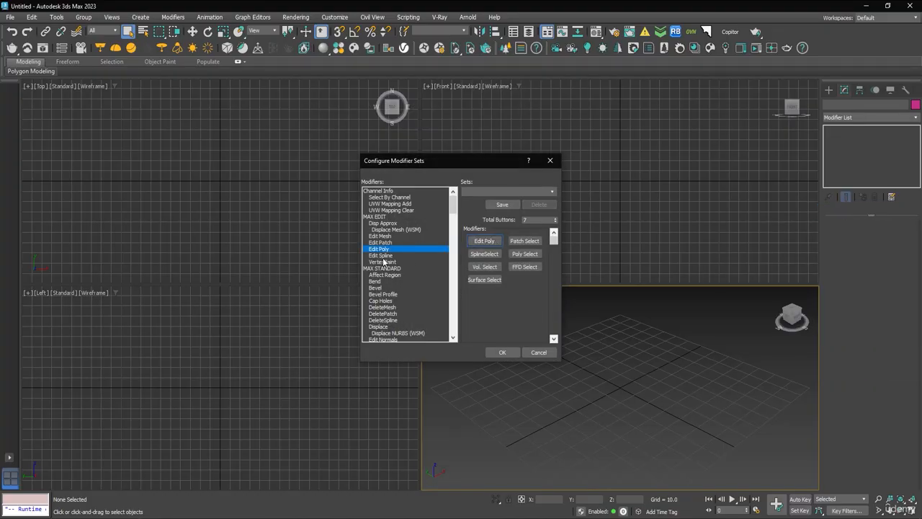
left_click_drag(380, 257, 523, 242)
Replace the SplineSelect and Poly Select buttons in the modifier set with Extrude and FFD 3x3x3.
scroll(397, 276, "down", 2)
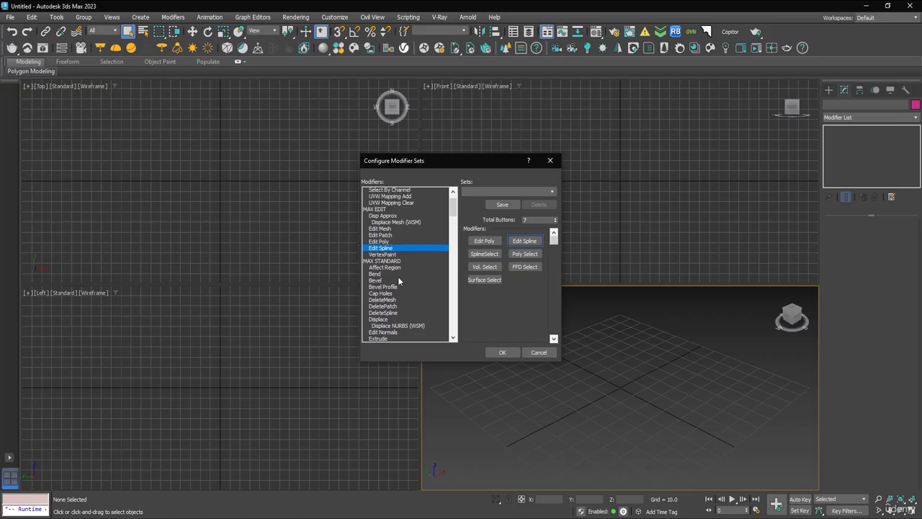
scroll(396, 277, "down", 1)
left_click_drag(378, 287, 476, 254)
scroll(413, 278, "down", 2)
left_click_drag(381, 268, 520, 256)
Replace the Vol. Select and FFD Select buttons in the modifier set with Push and Shell.
scroll(392, 270, "down", 4)
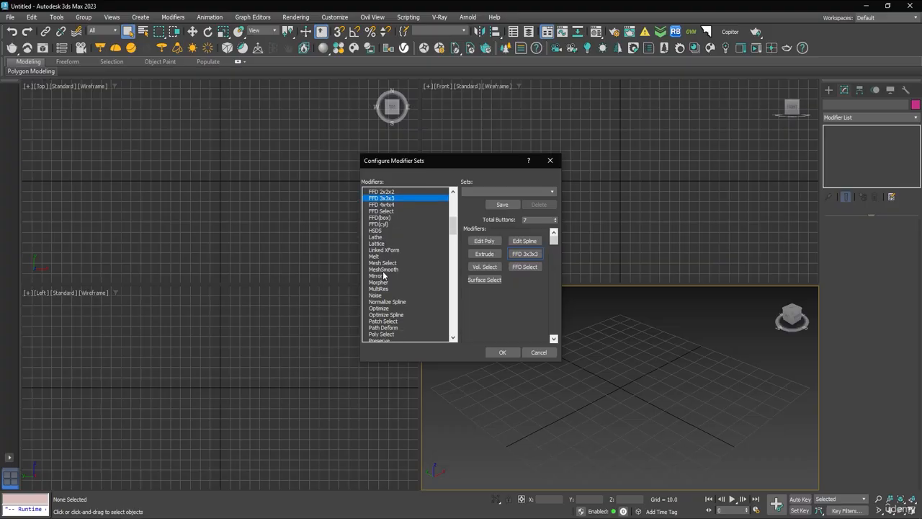
scroll(387, 266, "down", 1)
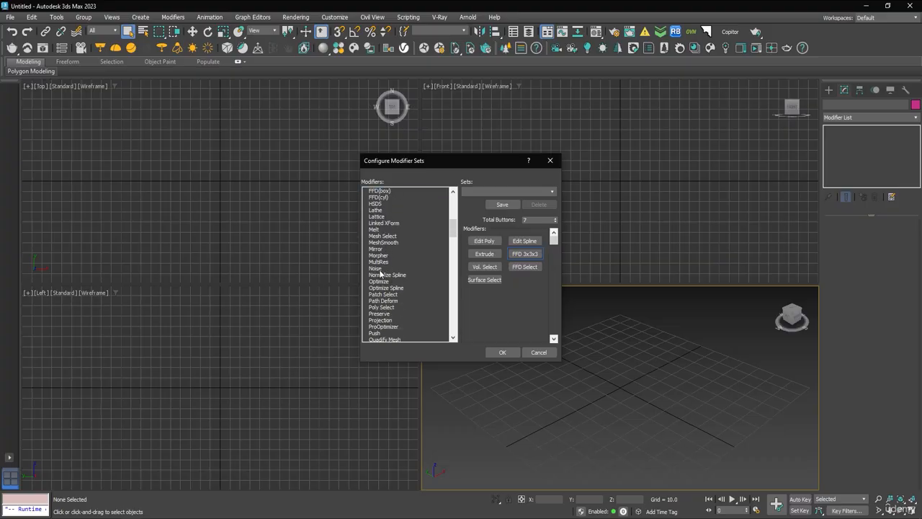
scroll(419, 277, "down", 4)
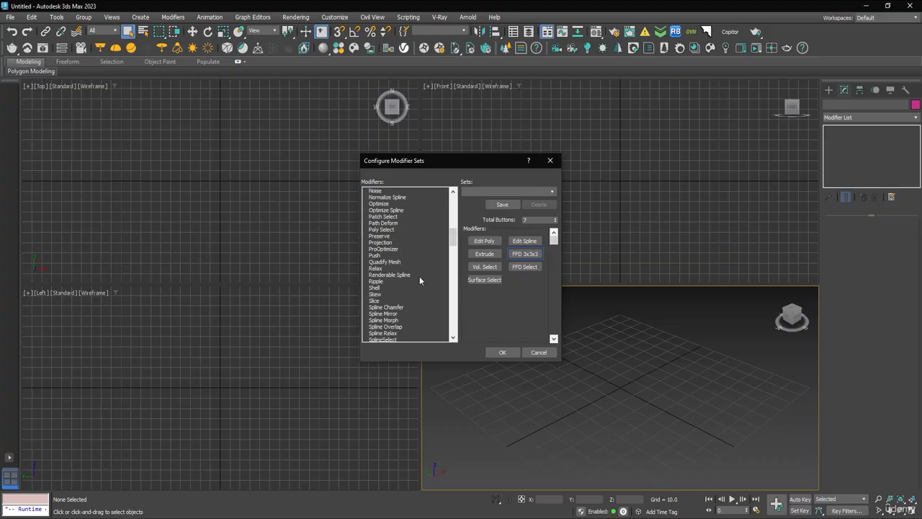
scroll(418, 279, "down", 1)
left_click_drag(378, 237, 484, 266)
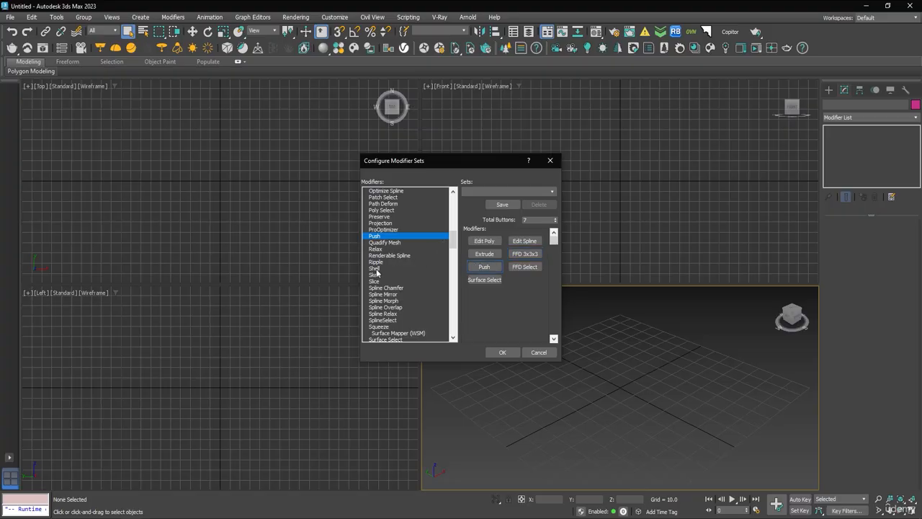
left_click_drag(376, 271, 524, 267)
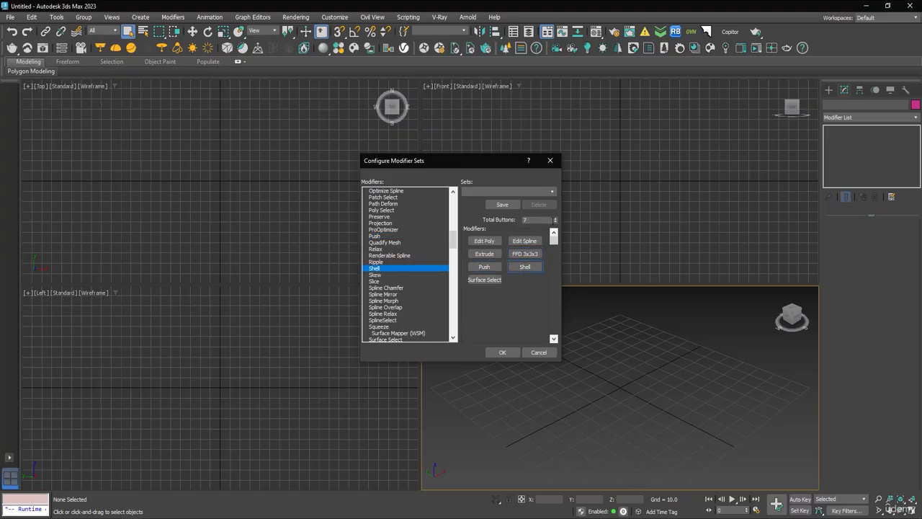
Increase the modifier set's total buttons to 10 and replace the Surface Select button with Slice.
left_click(554, 218)
left_click(555, 218)
left_click(555, 219)
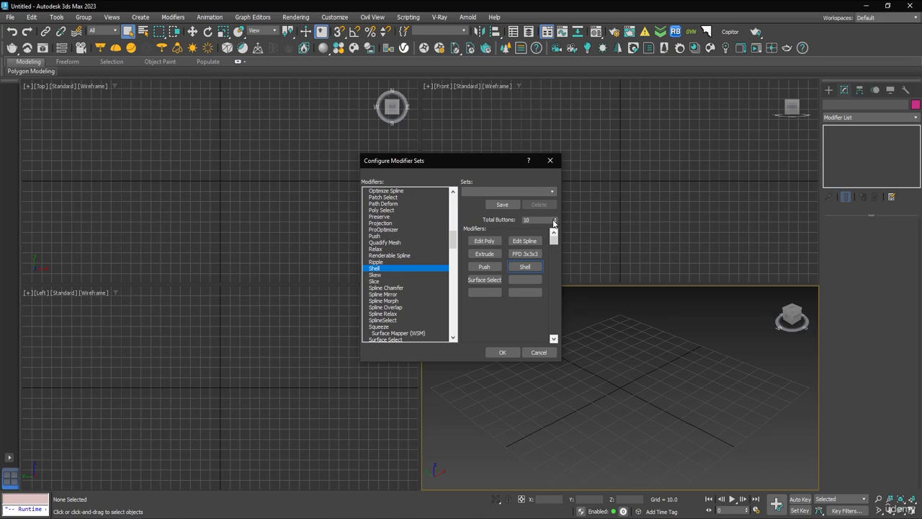
left_click_drag(381, 281, 484, 280)
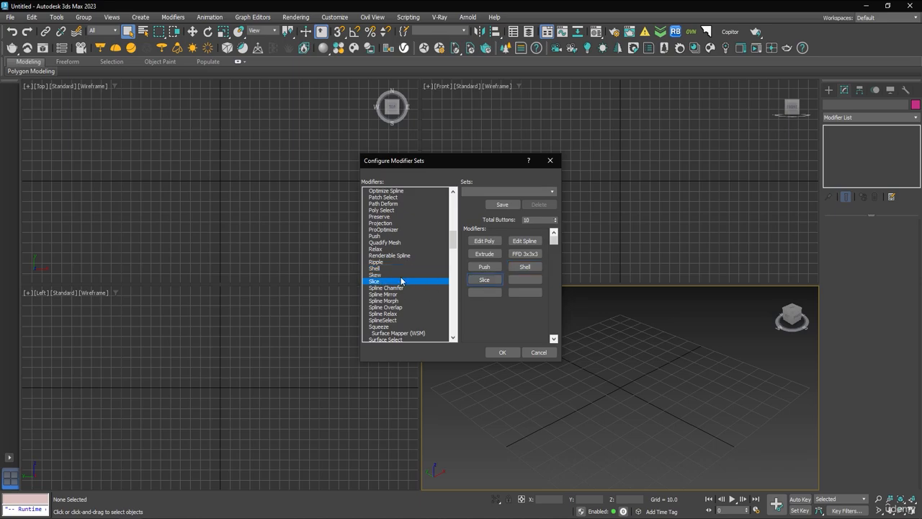
Assign Symmetry, Sweep and TurboSmooth to the three empty buttons of the modifier set.
scroll(401, 281, "down", 2)
scroll(400, 281, "down", 2)
left_click_drag(382, 277, 514, 280)
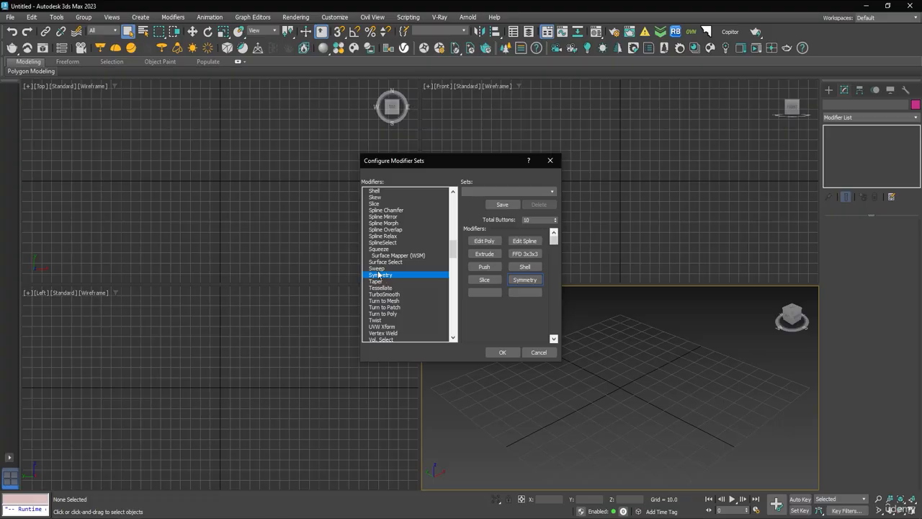
left_click_drag(380, 269, 482, 291)
left_click_drag(381, 294, 517, 294)
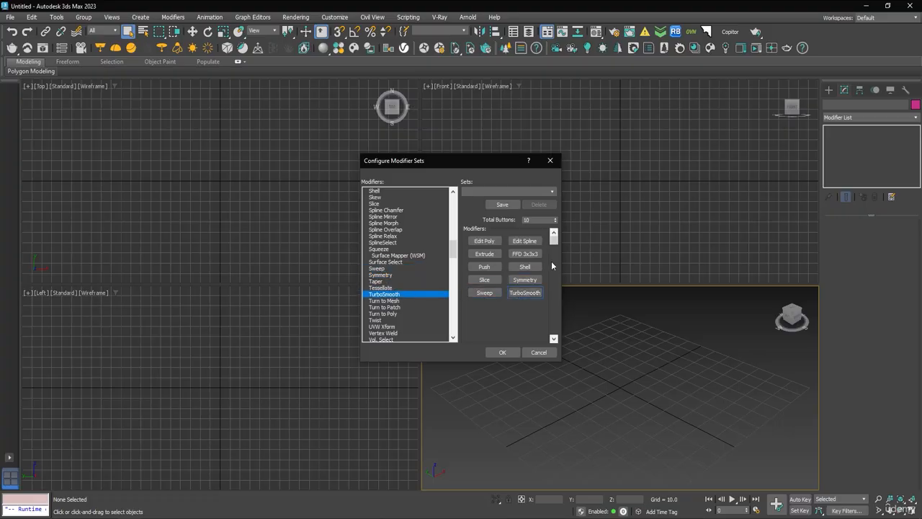
Increase the total buttons to 14 and assign UVW Map and Chamfer to the first two empty buttons.
left_click(554, 218)
left_click(554, 218)
left_click(554, 218)
left_click(555, 218)
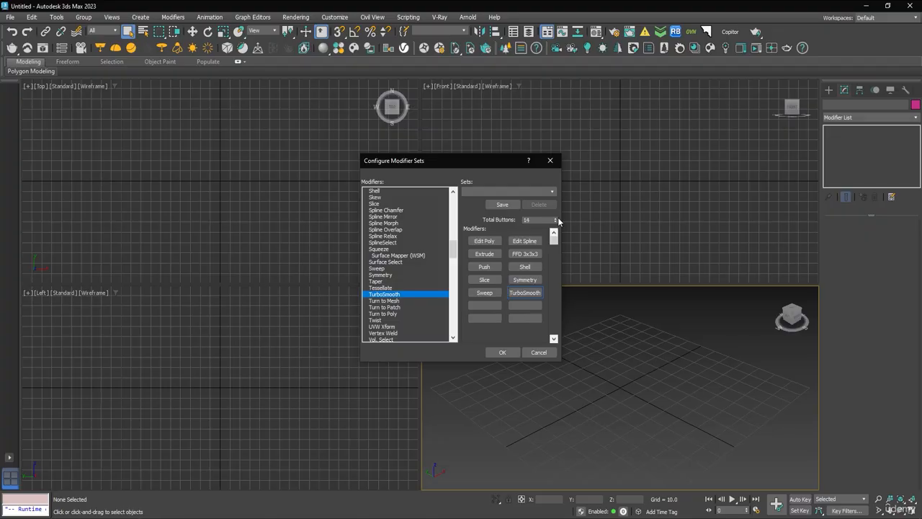
scroll(425, 315, "down", 5)
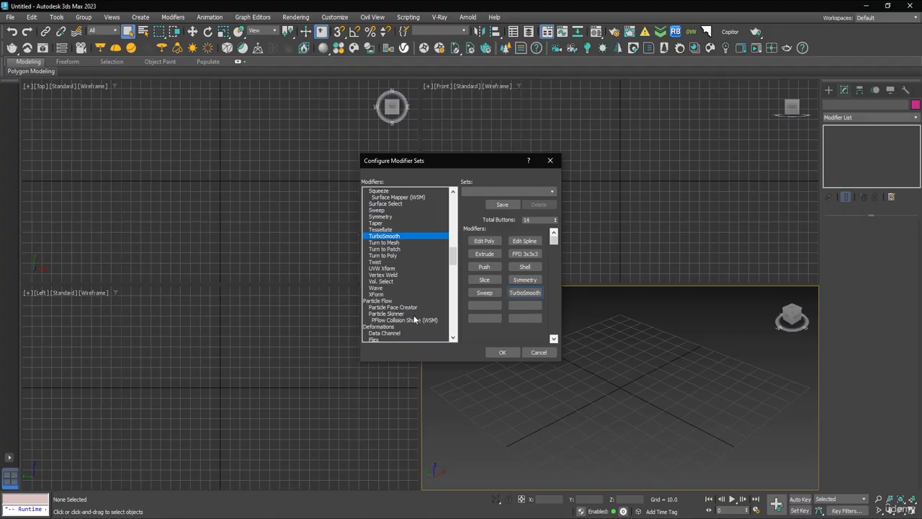
scroll(413, 315, "down", 2)
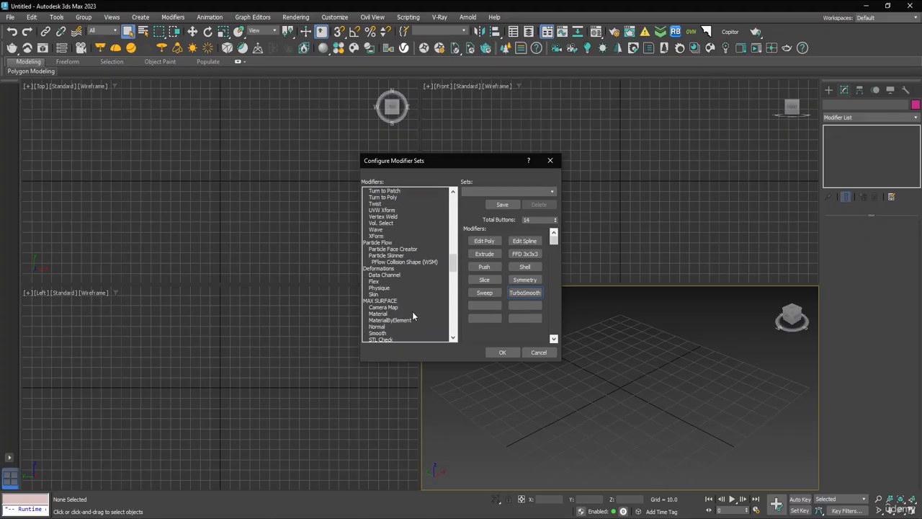
scroll(407, 294, "down", 3)
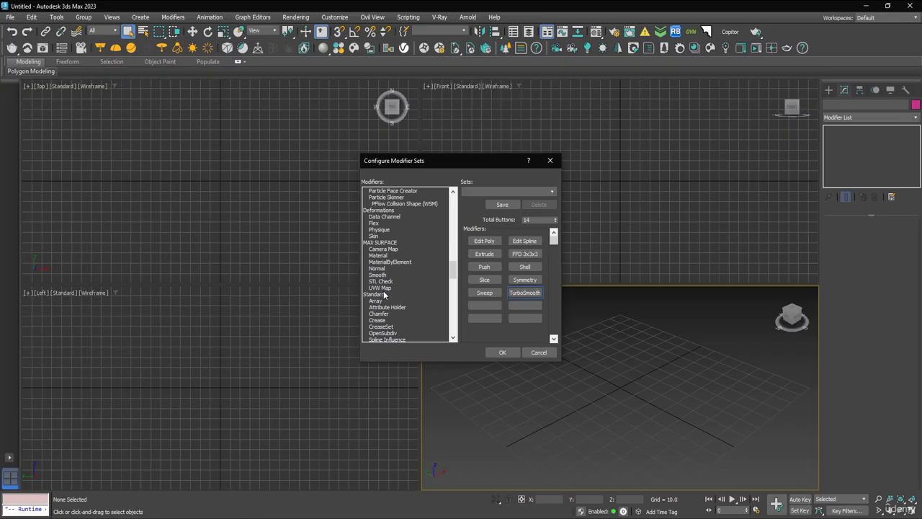
left_click_drag(382, 288, 484, 306)
scroll(416, 293, "down", 1)
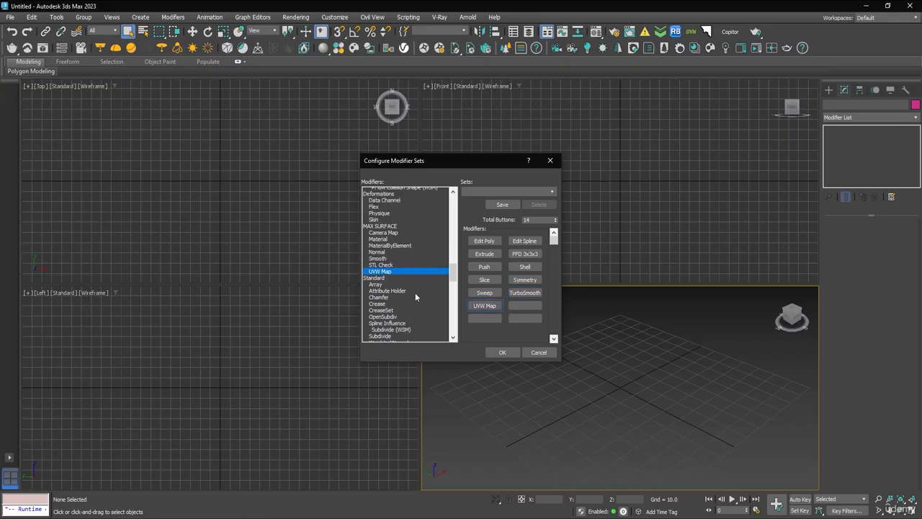
scroll(415, 292, "down", 1)
left_click_drag(379, 275, 521, 306)
Look through the rest of the modifier list for further modifiers worth adding to the set.
scroll(396, 298, "down", 4)
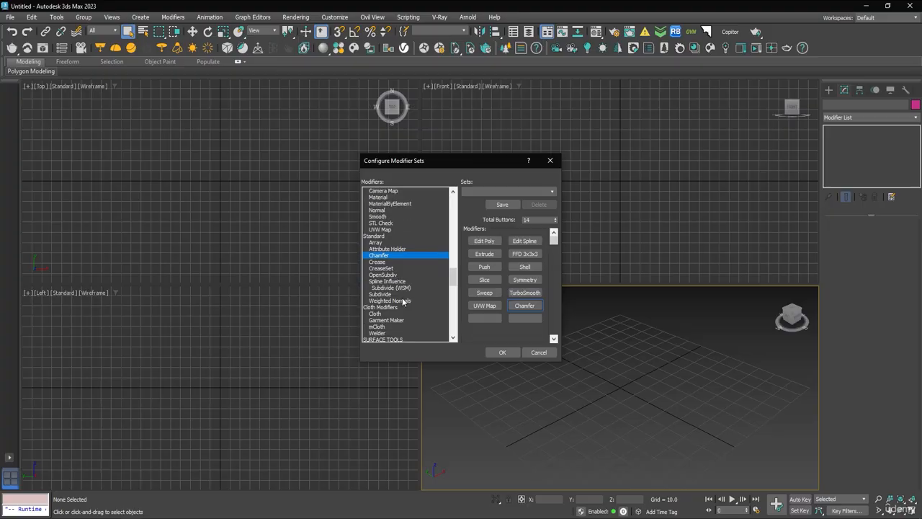
scroll(397, 297, "down", 3)
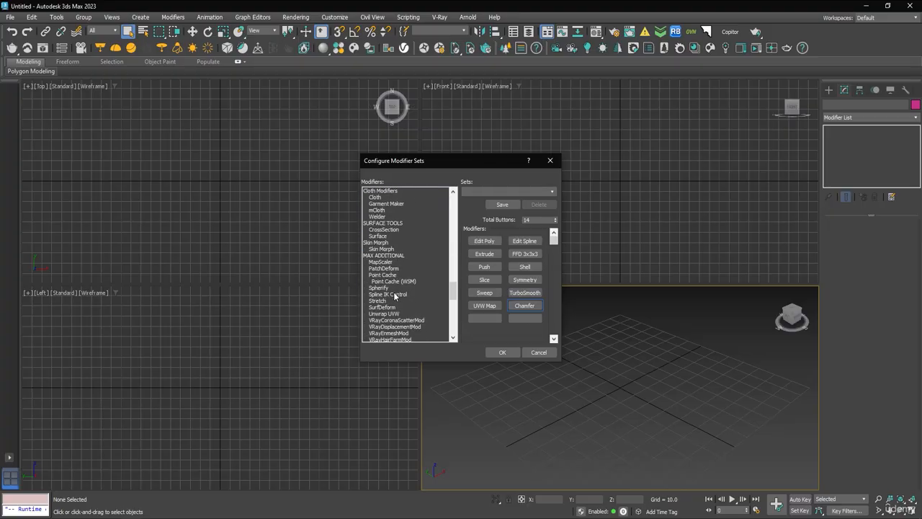
scroll(394, 295, "down", 3)
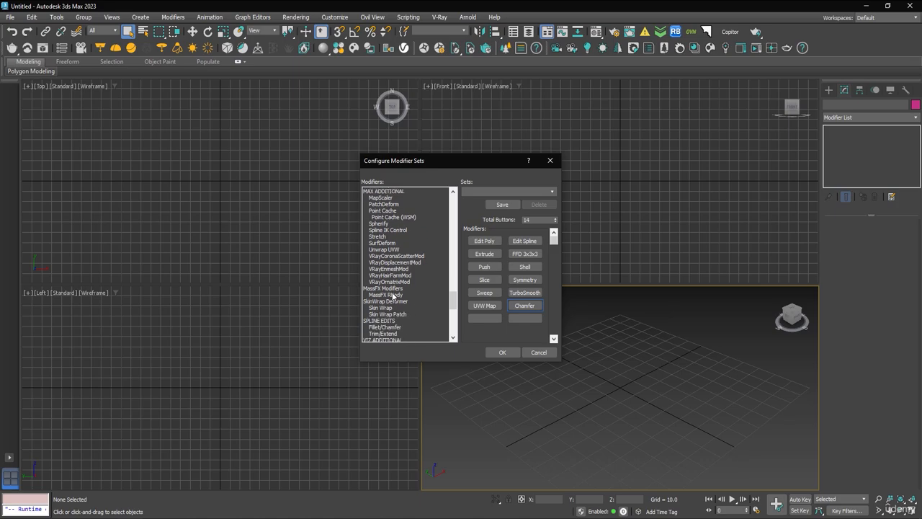
scroll(393, 294, "down", 1)
scroll(393, 295, "down", 4)
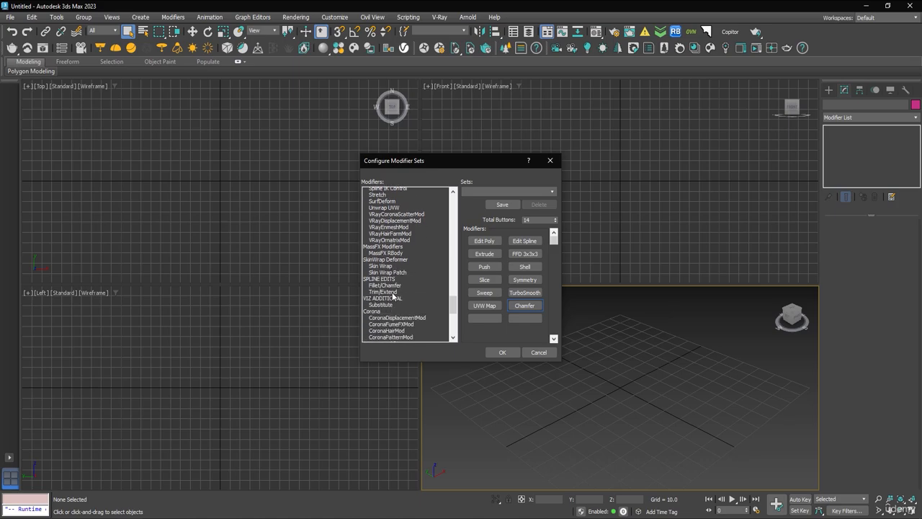
scroll(393, 295, "down", 6)
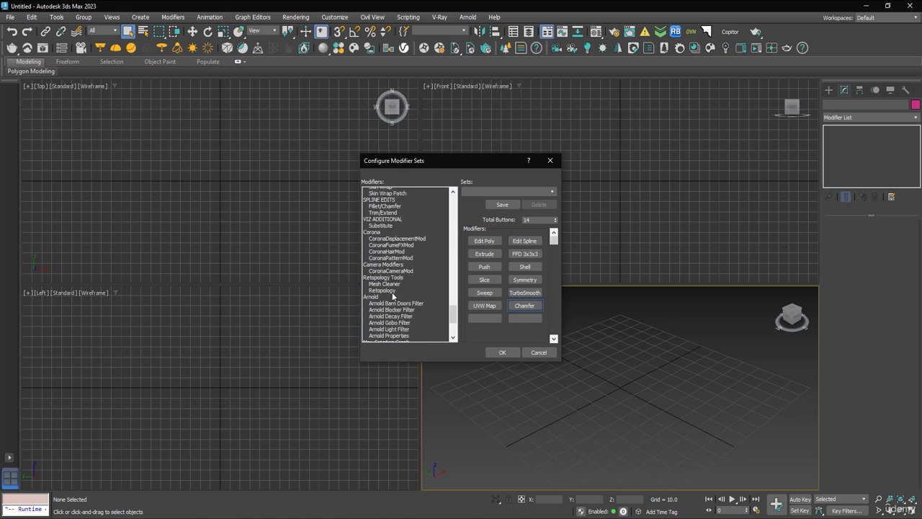
scroll(393, 295, "down", 1)
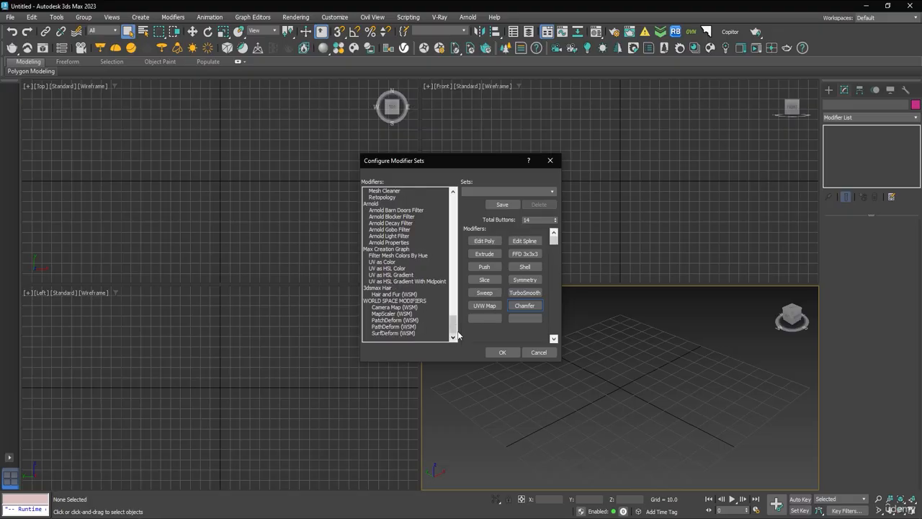
left_click_drag(454, 326, 453, 199)
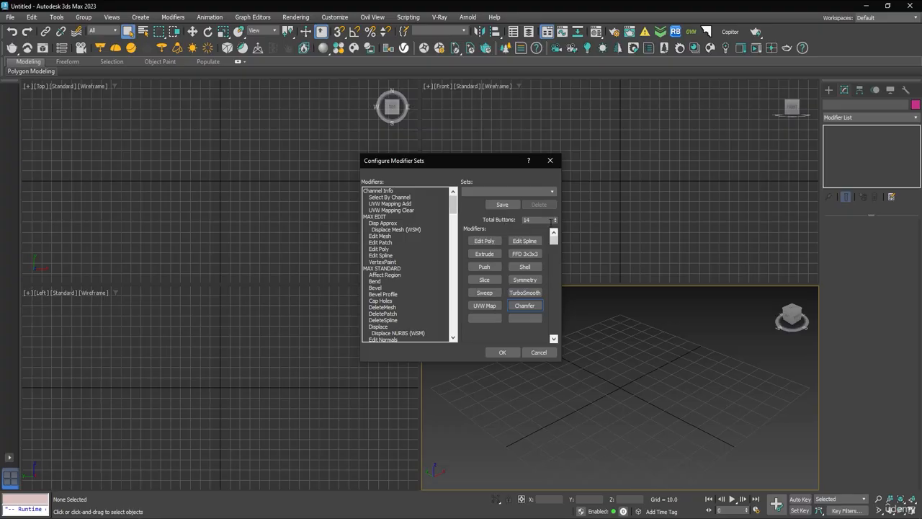
Reduce the total buttons to 12, accept the modifier set and show its buttons in the Modify panel.
left_click(554, 221)
left_click(555, 221)
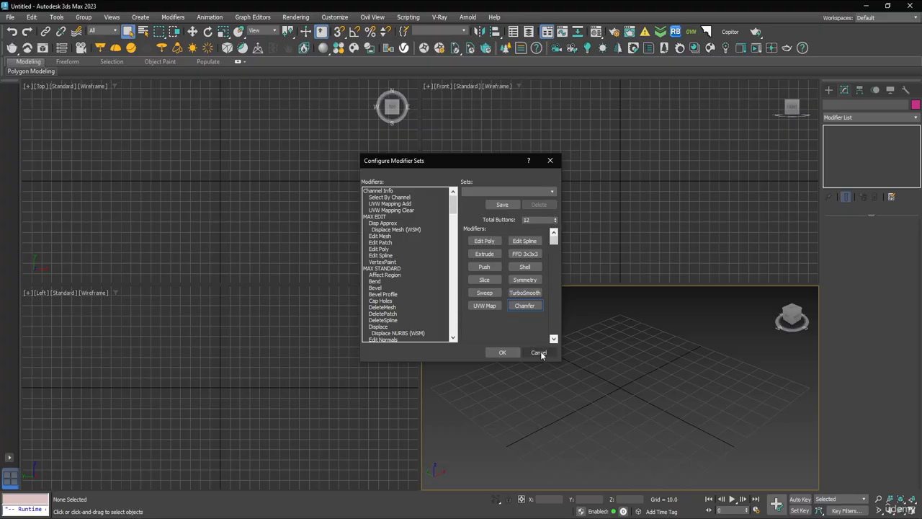
left_click(504, 352)
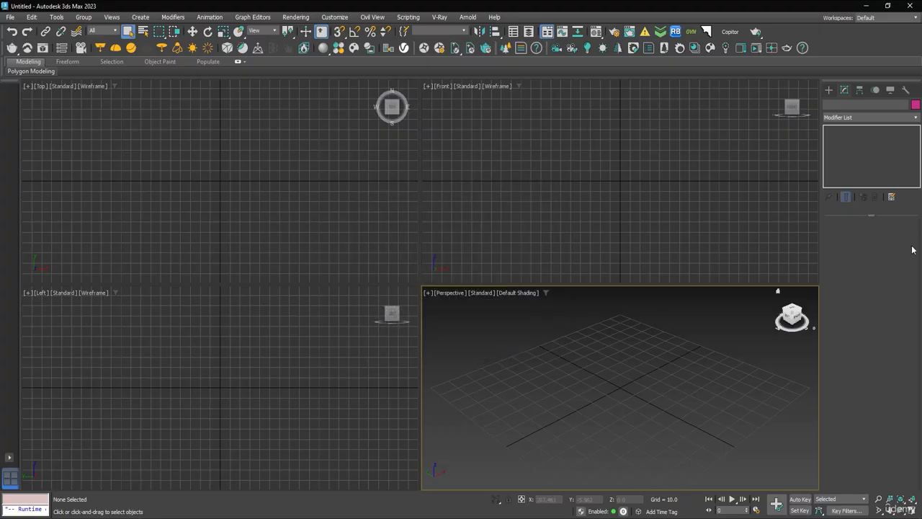
left_click(890, 197)
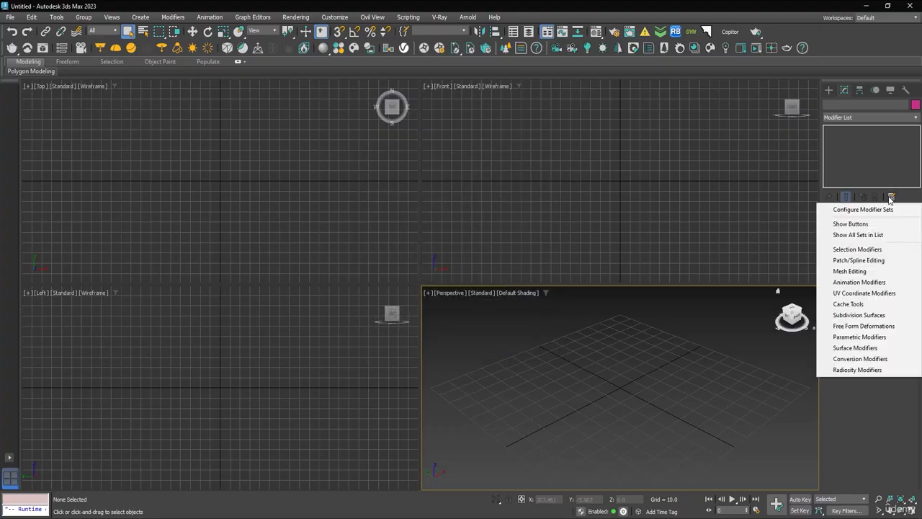
left_click(854, 225)
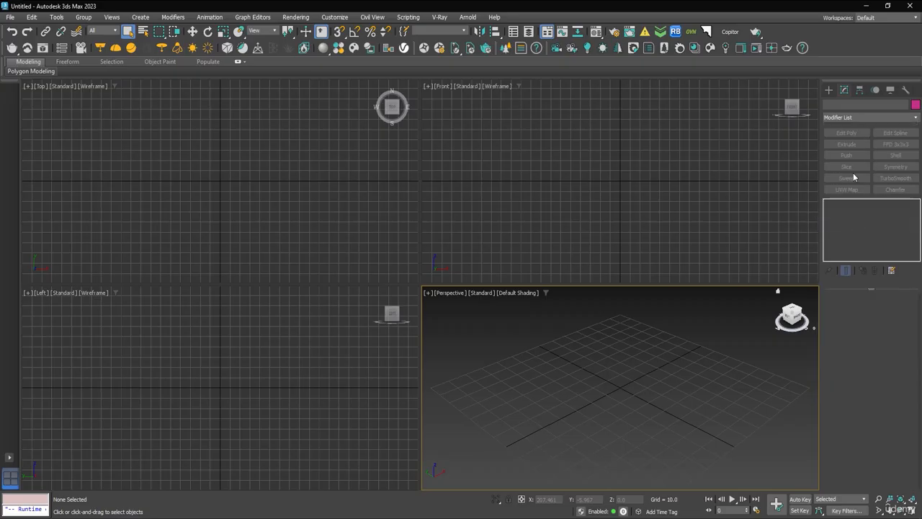
Save the custom UI scheme as Workspace1__usersave__ with layout, menus, quad options, colors and the Dark icon type.
left_click(332, 18)
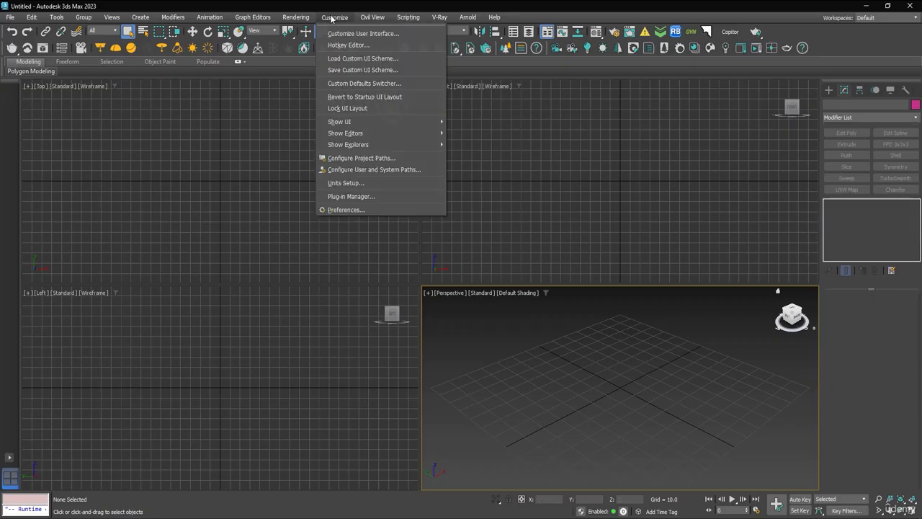
left_click(340, 69)
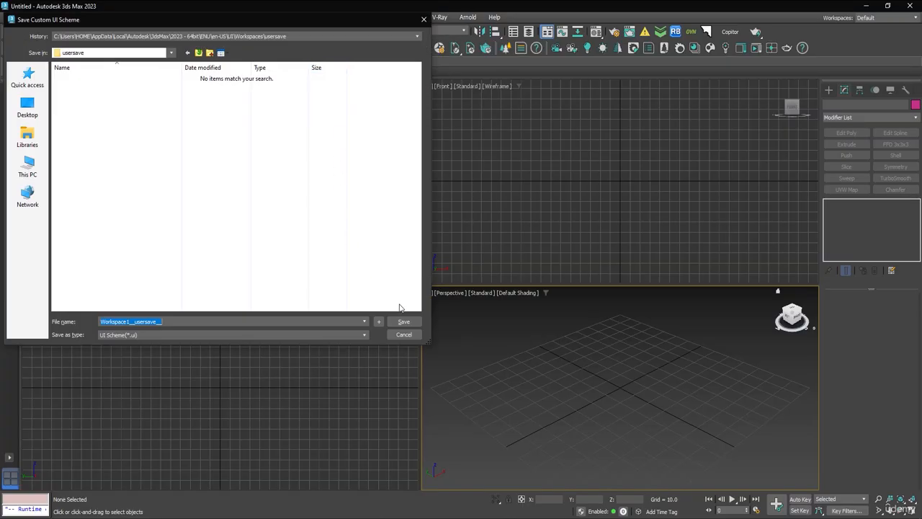
left_click(402, 321)
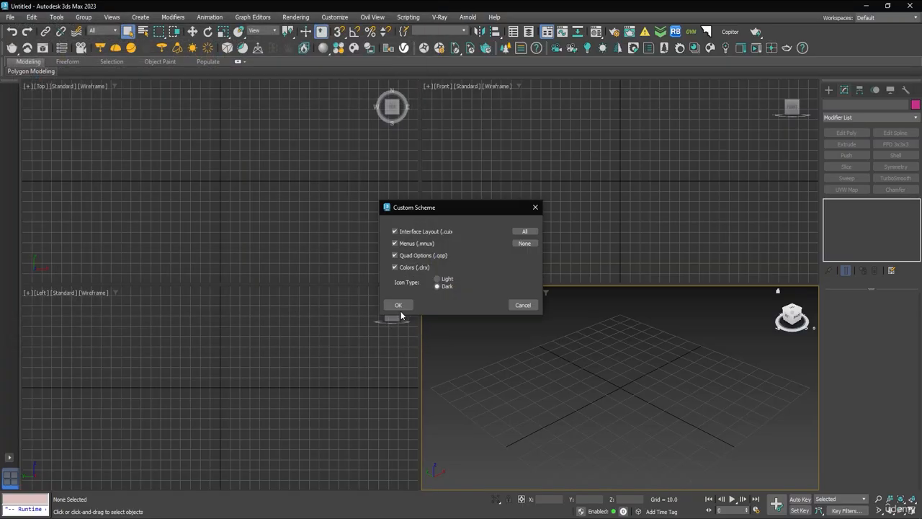
left_click(398, 306)
Save the custom UI scheme again as MaxStartUI in the UI folder, with all components and Dark icons.
left_click(335, 16)
left_click(346, 73)
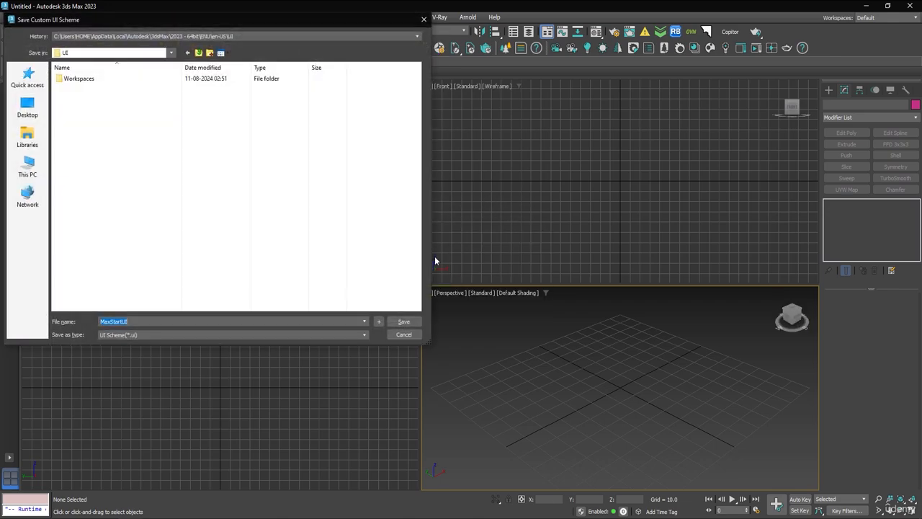
left_click(402, 319)
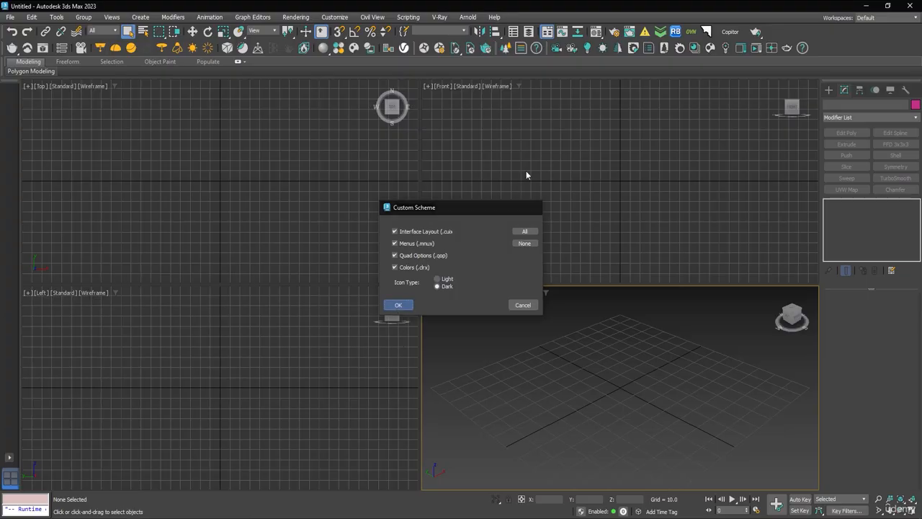
key("Return")
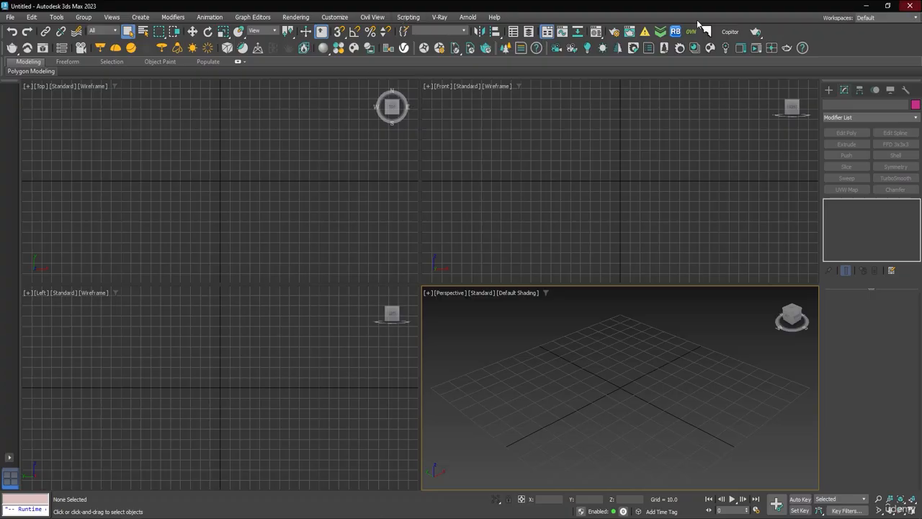
Close 3ds Max without saving the scene and copy FloorGenerator_max2023_64bit.dlm and MultiTexture_max2023_ver2.04_64bit.dlt from the Scripts folder in File Explorer.
left_click(909, 7)
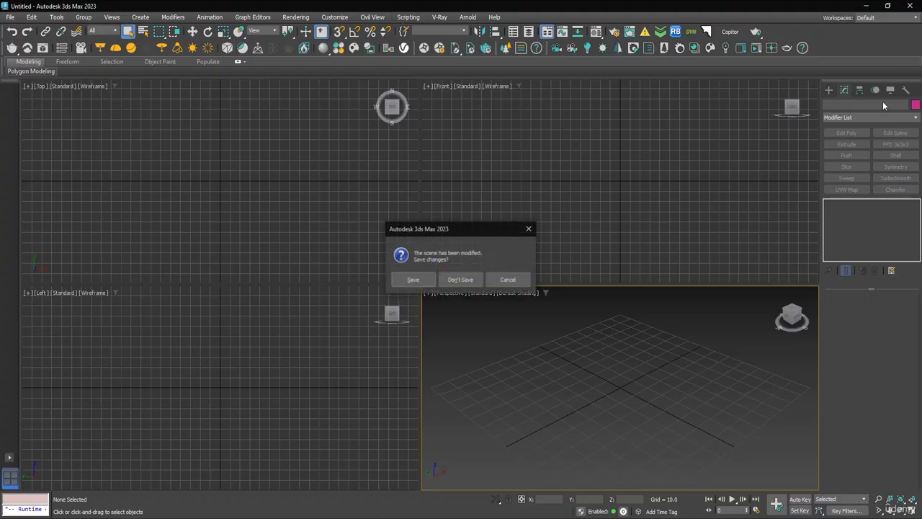
left_click(456, 282)
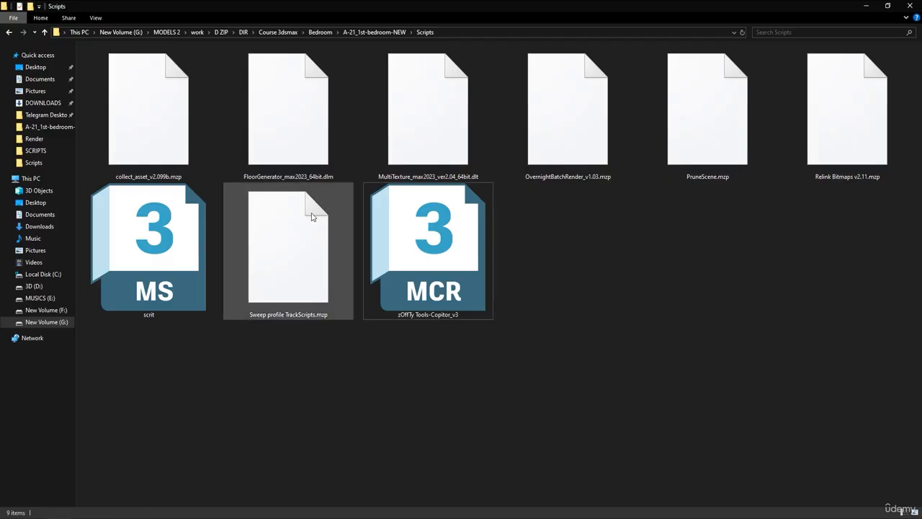
left_click(259, 143)
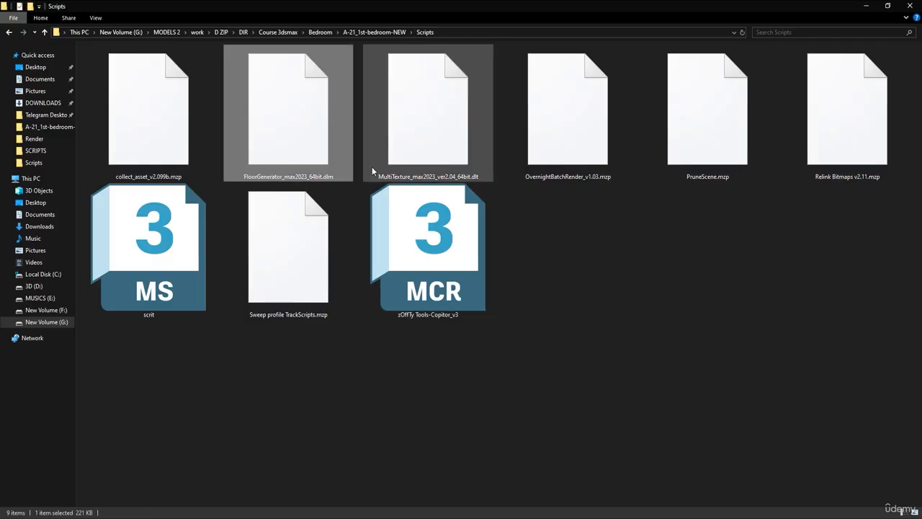
left_click(405, 150, "ctrl")
right_click(299, 137)
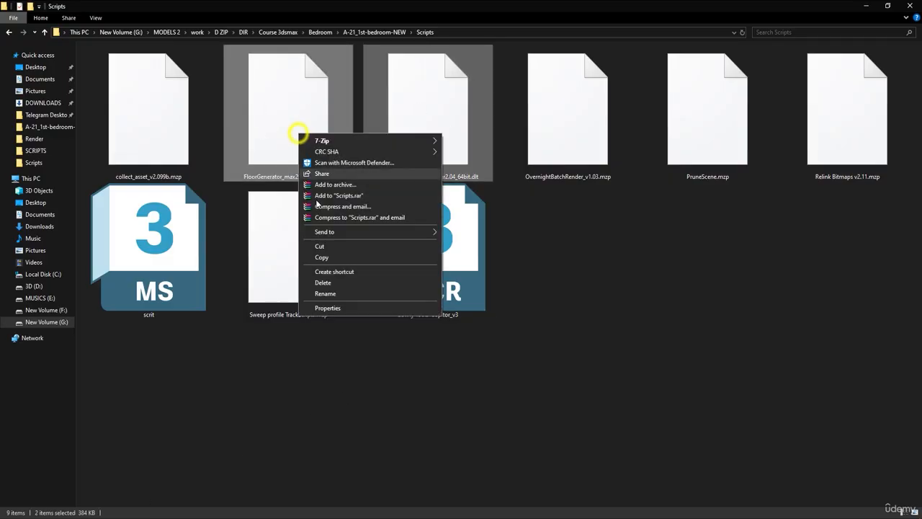
left_click(321, 258)
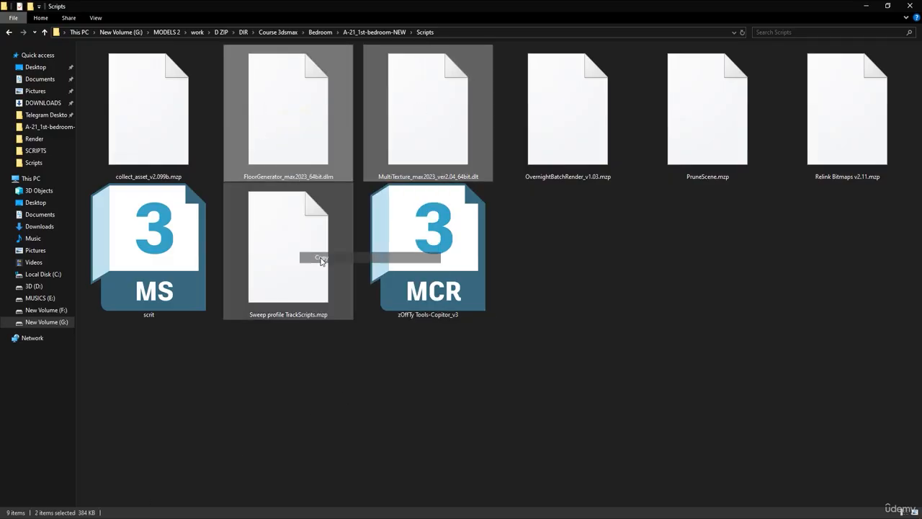
Open the Plugins folder of the 3ds Max 2023 installation under Program Files\Autodesk on Local Disk (C:).
left_click(53, 278)
double_click(136, 133)
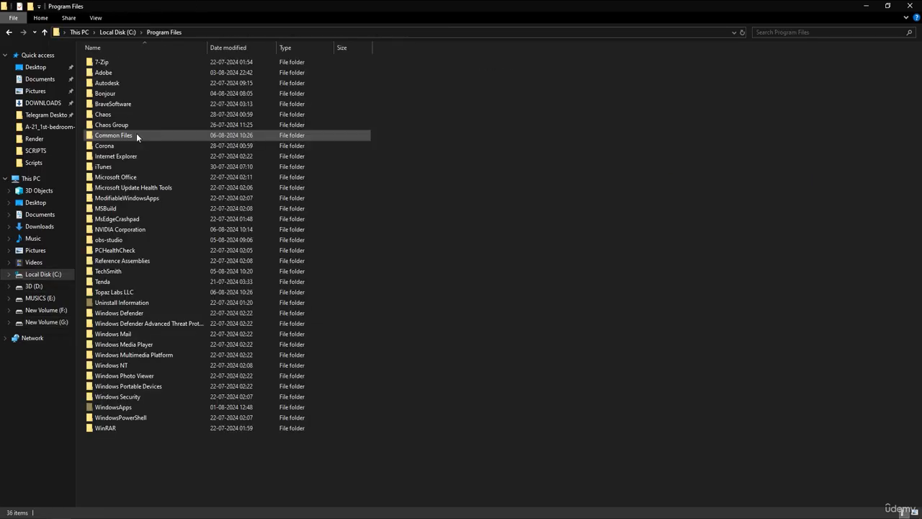
double_click(113, 83)
double_click(112, 63)
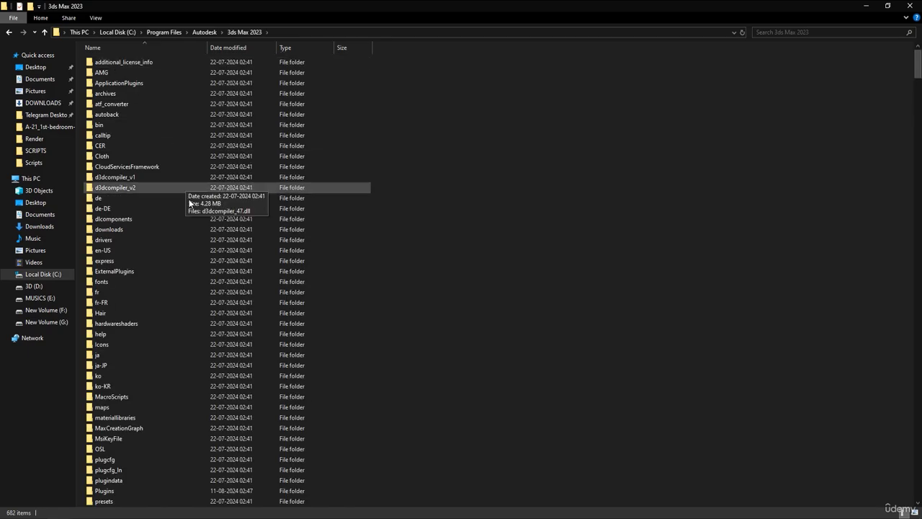
scroll(199, 255, "down", 10)
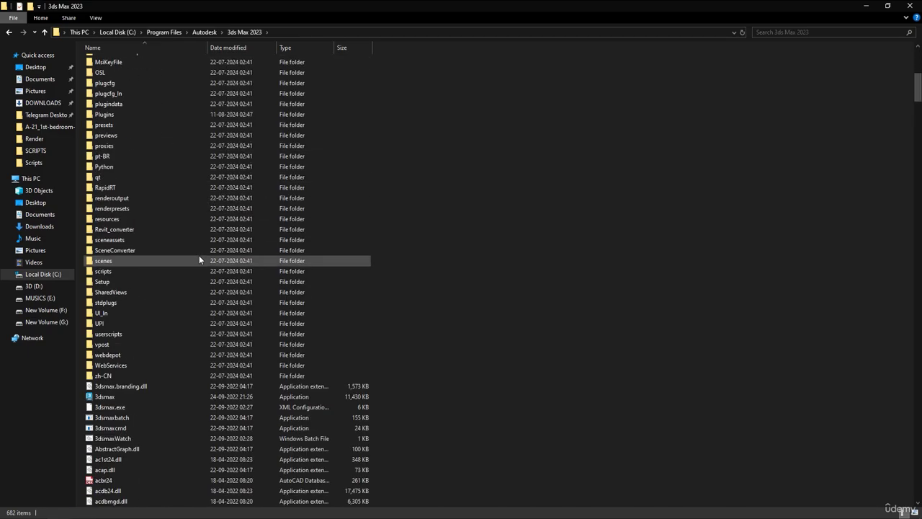
double_click(170, 114)
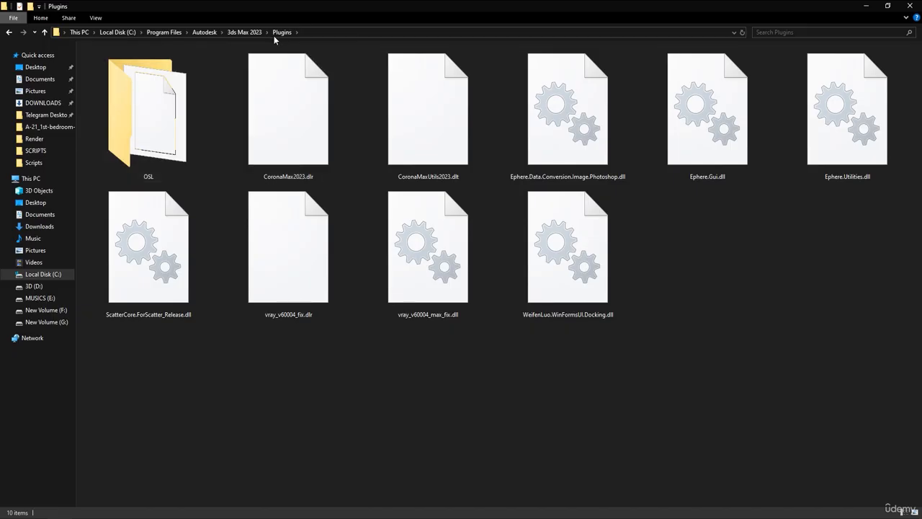
Paste the FloorGenerator and MultiTexture plugin files into the 3ds Max 2023 Plugins folder, granting administrator permission.
right_click(674, 258)
left_click(696, 326)
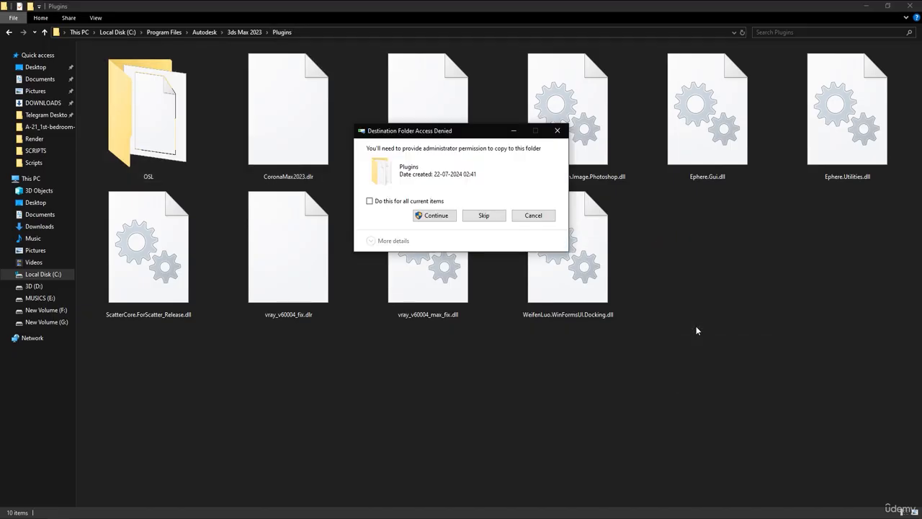
left_click(432, 215)
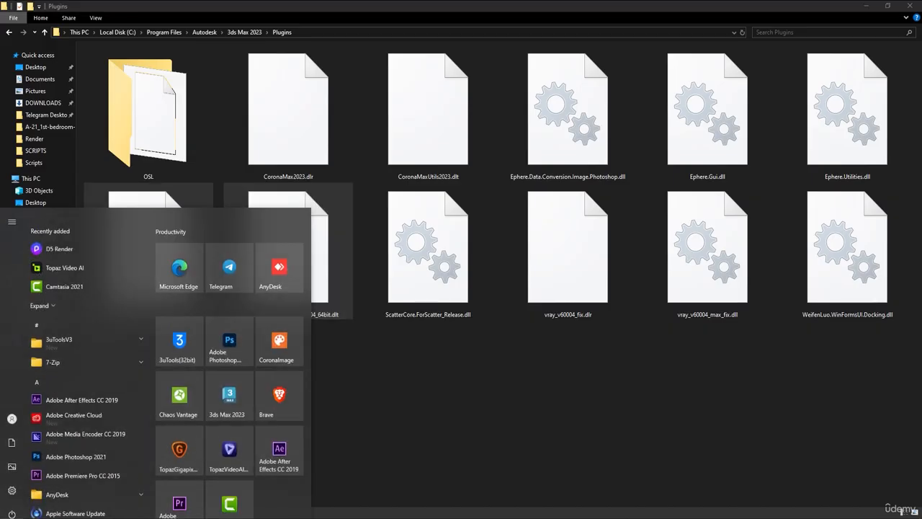
Launch 3ds Max 2023 and close the Plugins folder window.
key("super")
left_click(244, 366)
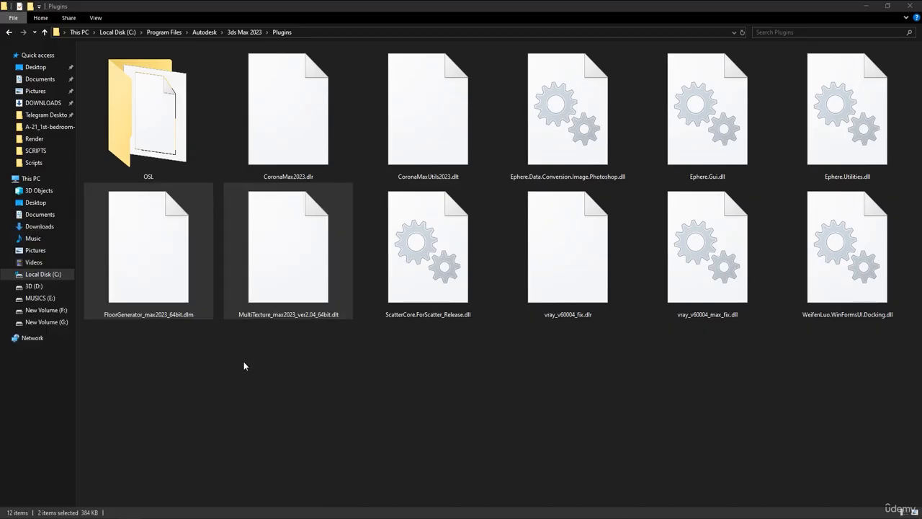
left_click(911, 5)
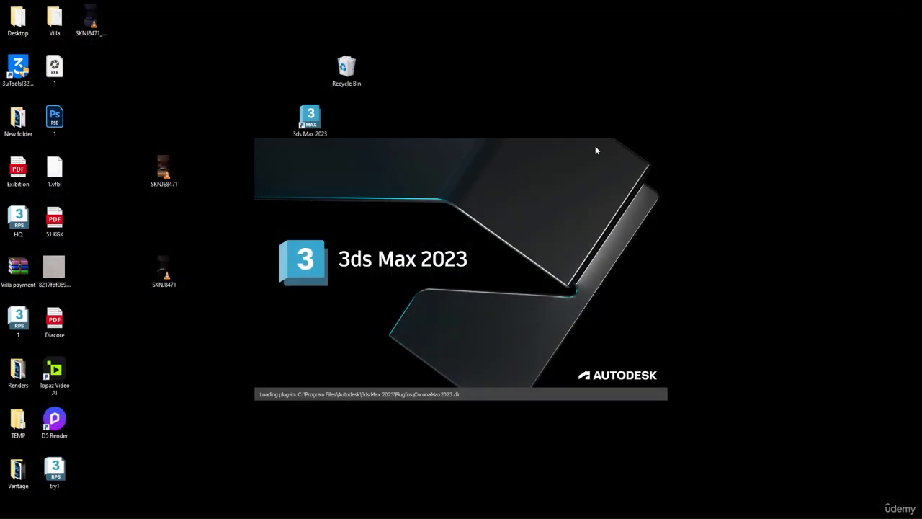
Open the Scripts folder inside Course 3dsmax\Bedroom\A-21_1st-bedroom-NEW in File Explorer, starting from the file location of recent image 2.
left_click(59, 517)
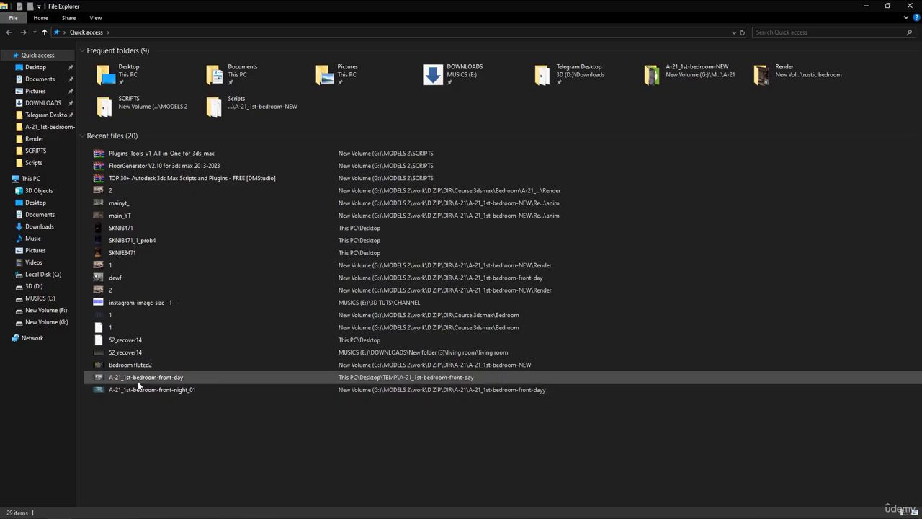
left_click(36, 286)
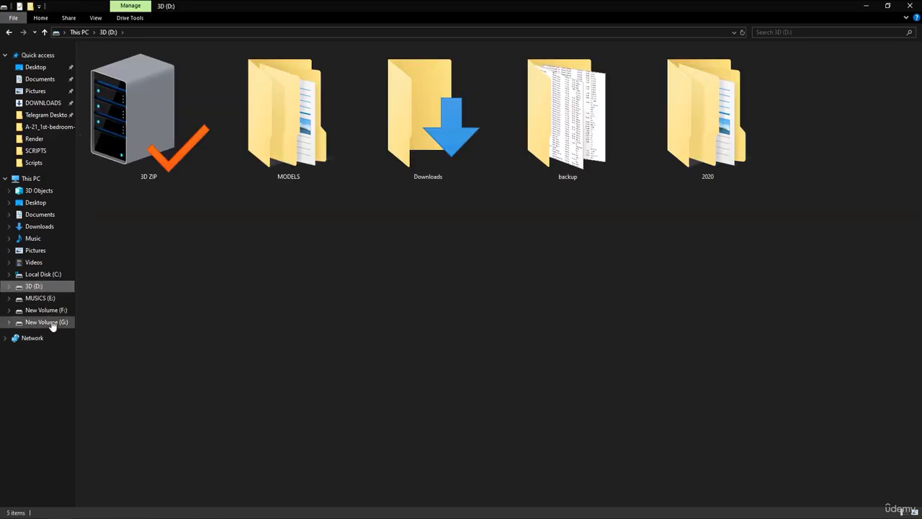
left_click(31, 177)
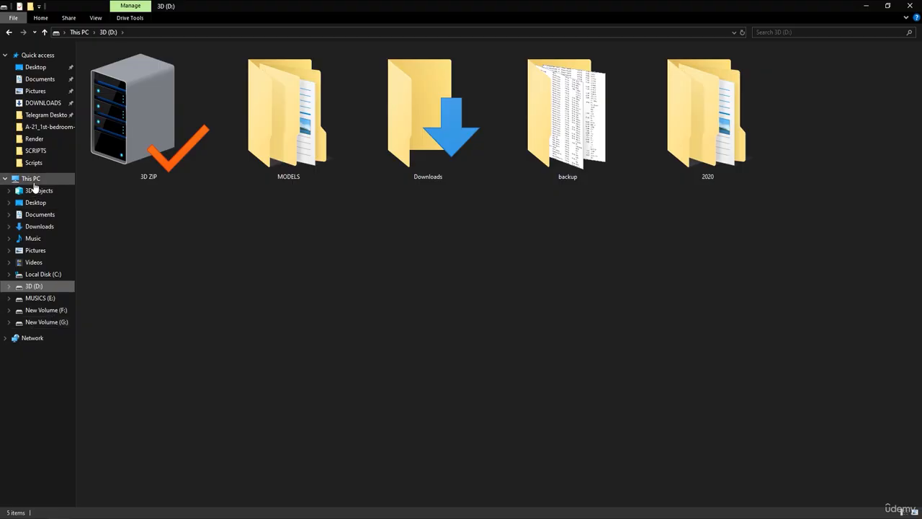
left_click(40, 54)
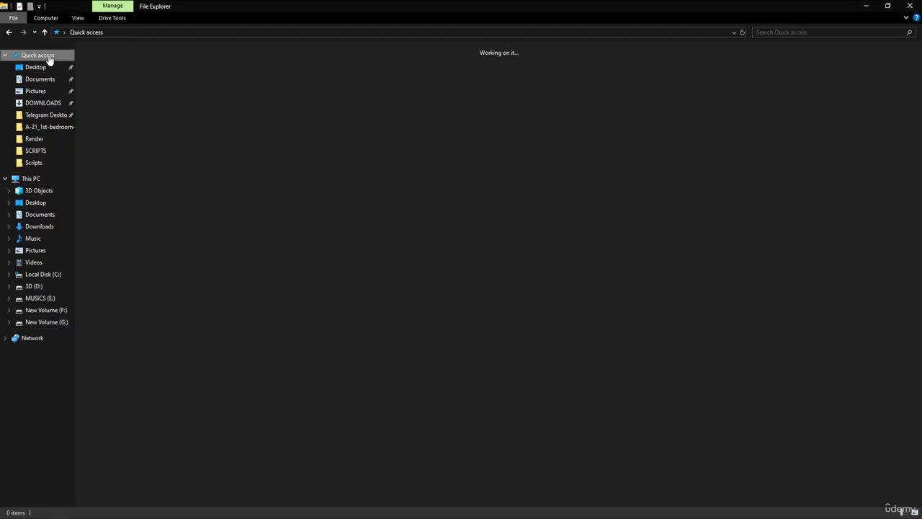
right_click(121, 190)
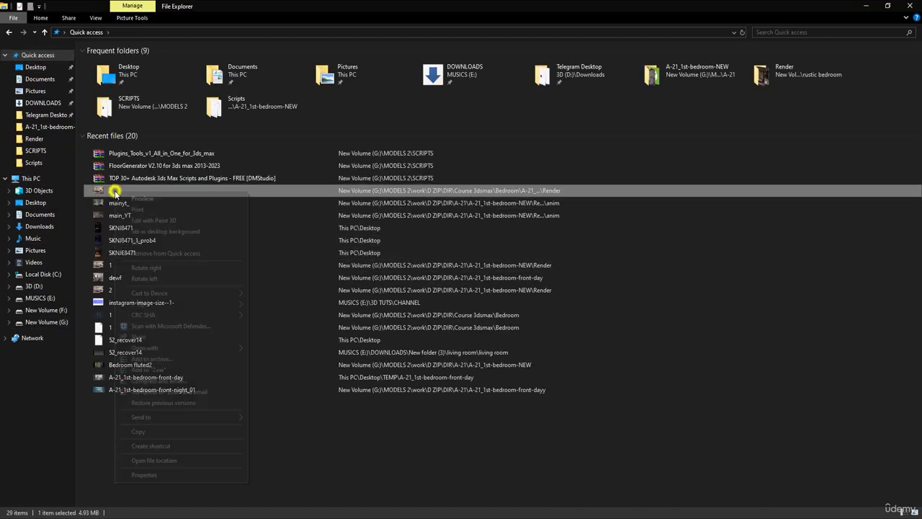
left_click(156, 460)
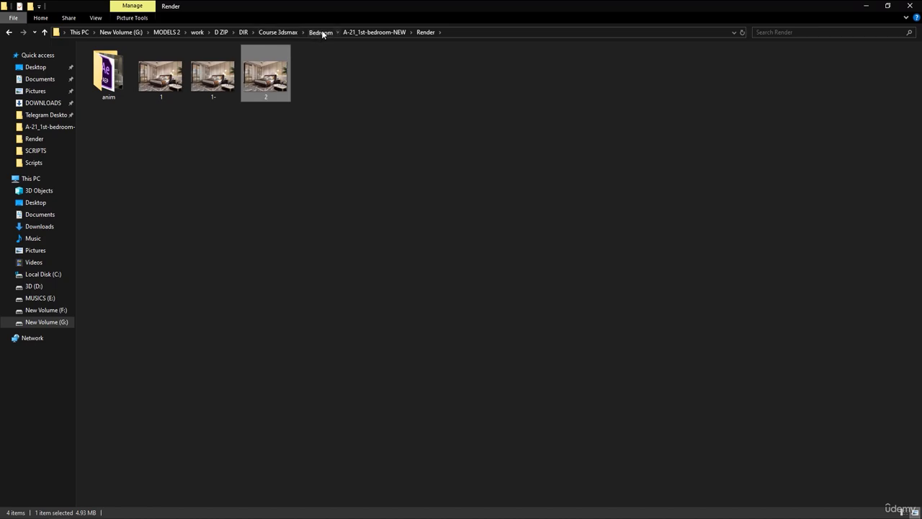
left_click(320, 32)
double_click(145, 110)
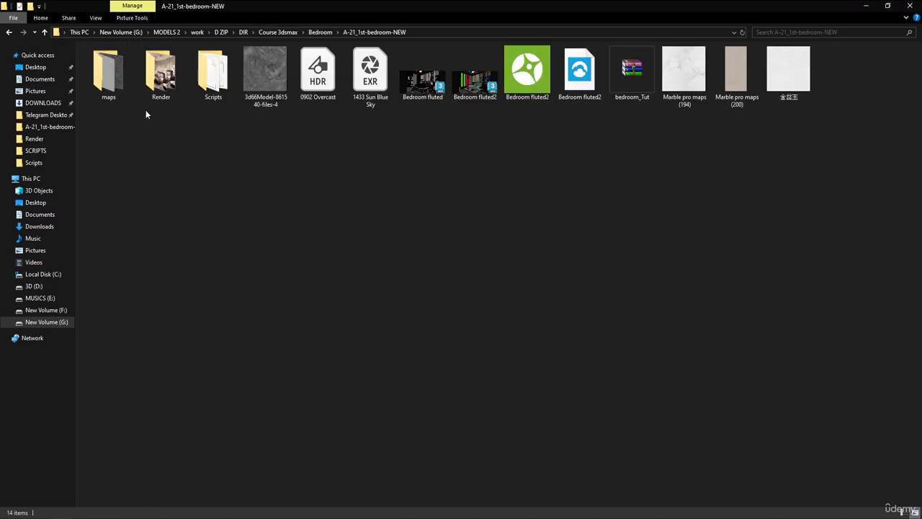
double_click(213, 72)
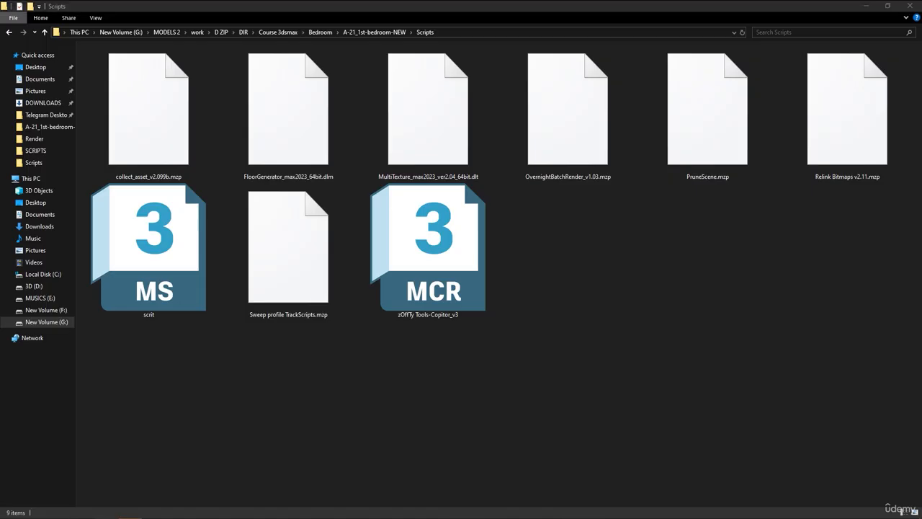
Switch to 3ds Max and draw a plane about 291 long and 338 wide in the maximized Top viewport.
key("alt+Tab")
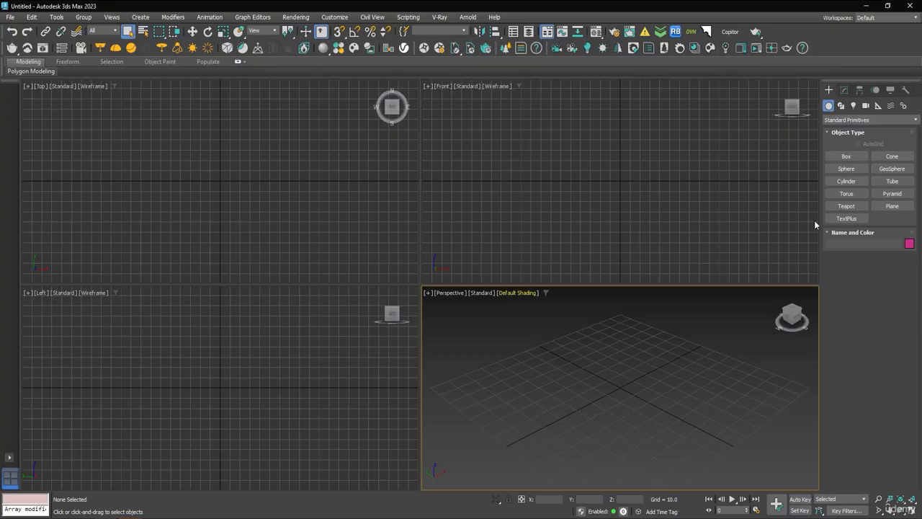
left_click(893, 207)
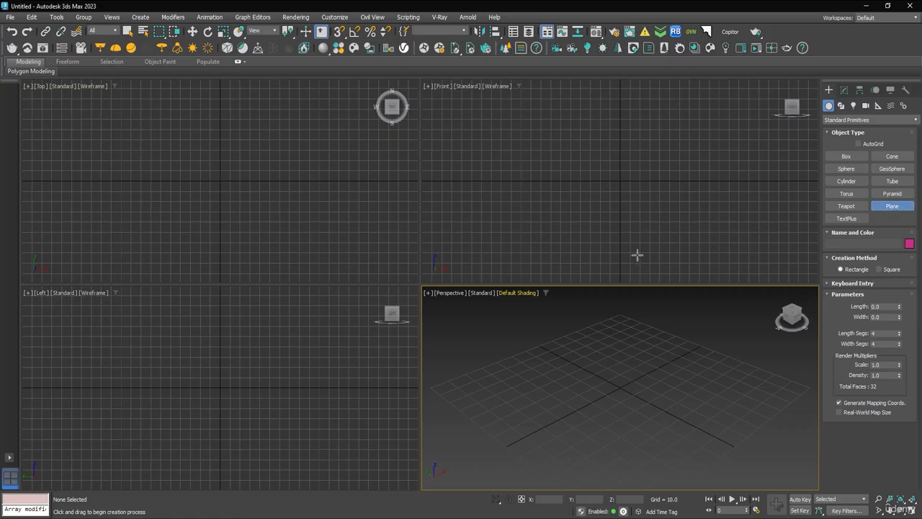
left_click(242, 215)
key("alt+w")
scroll(242, 214, "down", 5)
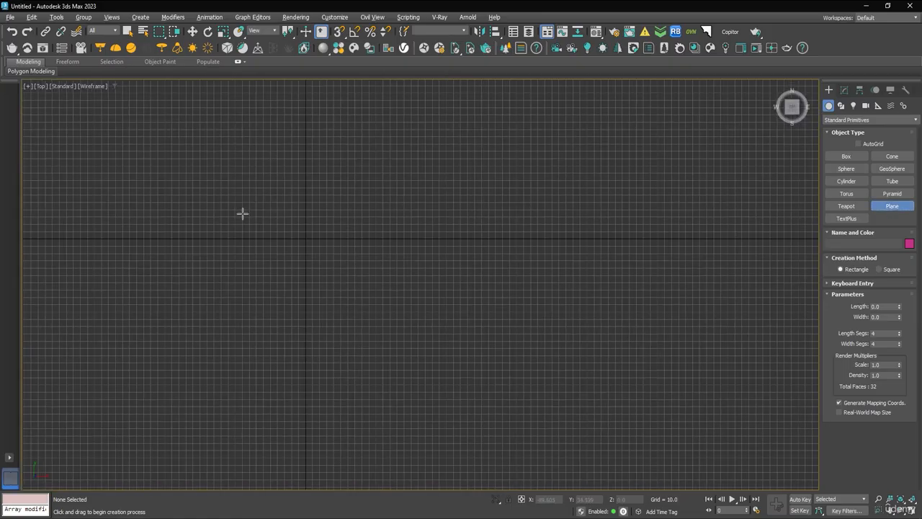
left_click_drag(186, 131, 424, 343)
right_click(533, 318)
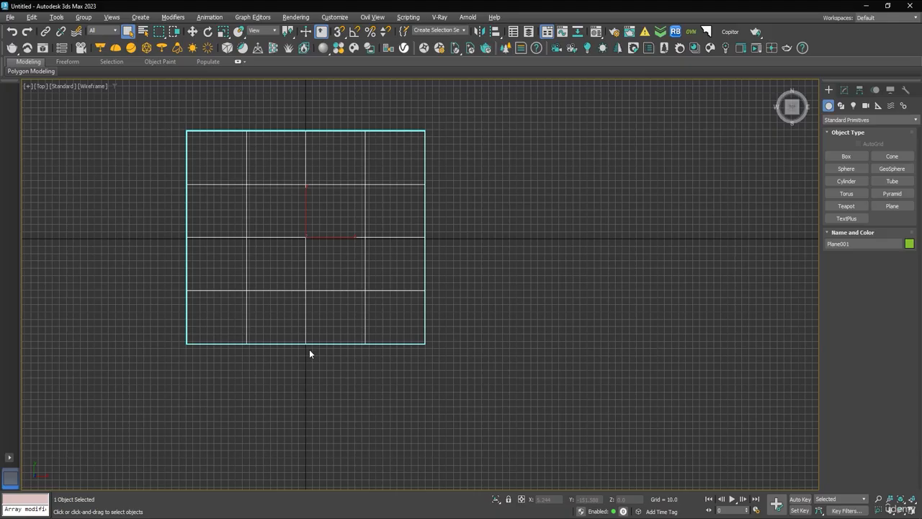
Show the plane in Perspective view and assign it the peach V-Ray material from the Material Editor.
key("p")
key("w")
key("z")
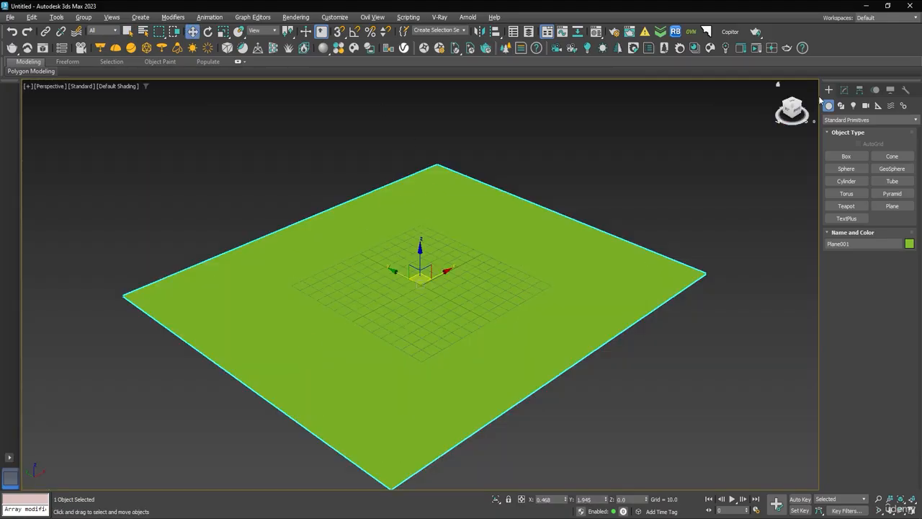
left_click(844, 89)
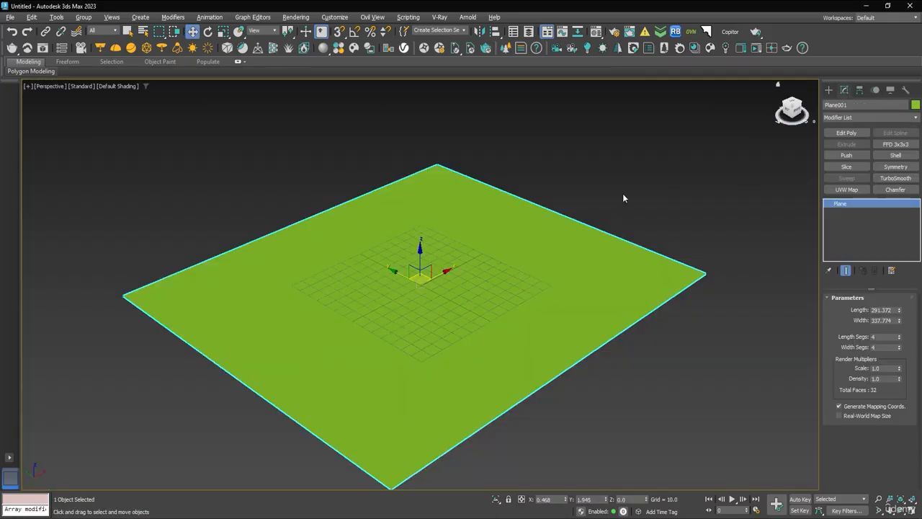
left_click(539, 319)
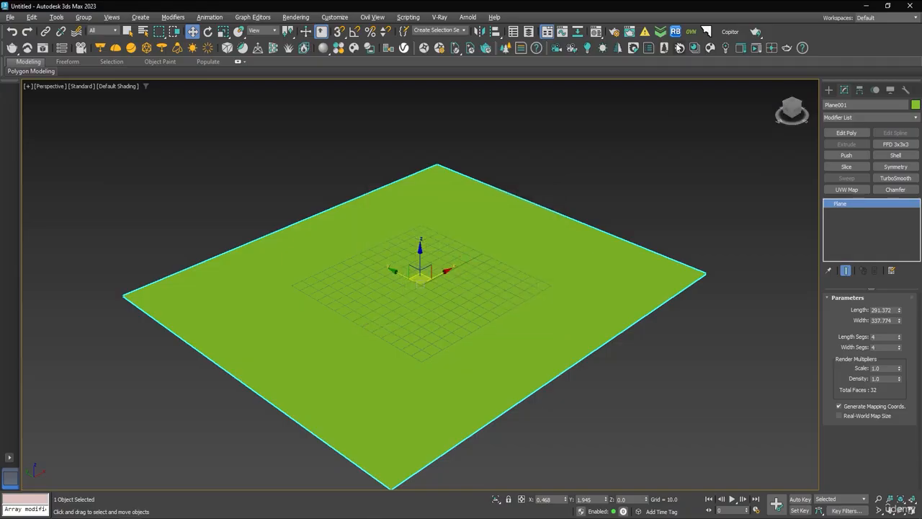
left_click(596, 31)
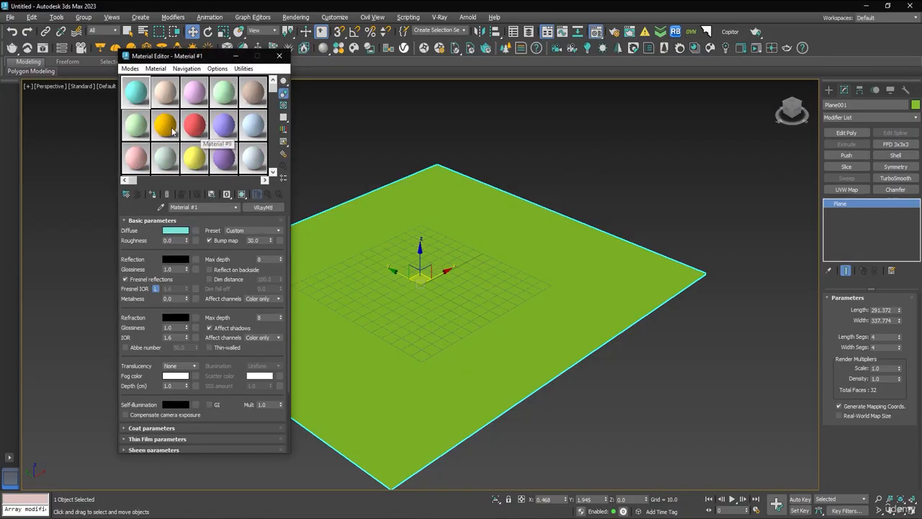
left_click(166, 127)
left_click_drag(165, 126, 430, 322)
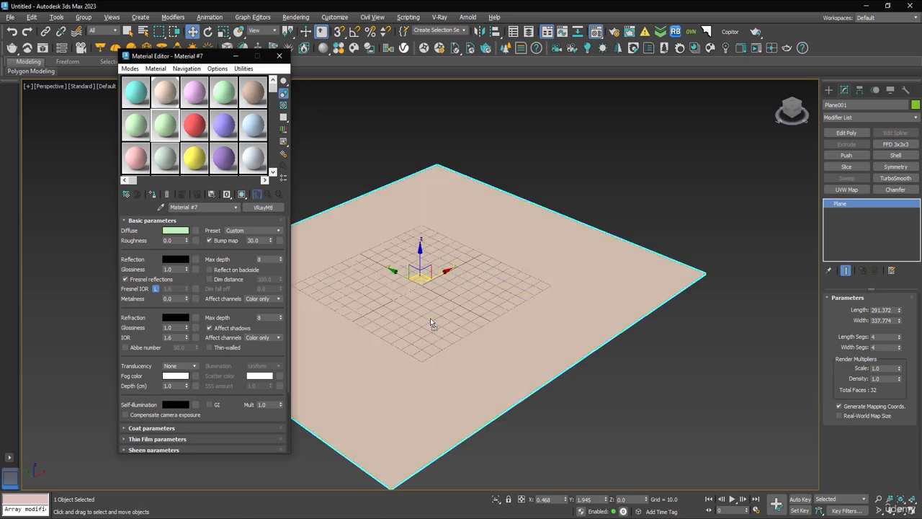
left_click(279, 55)
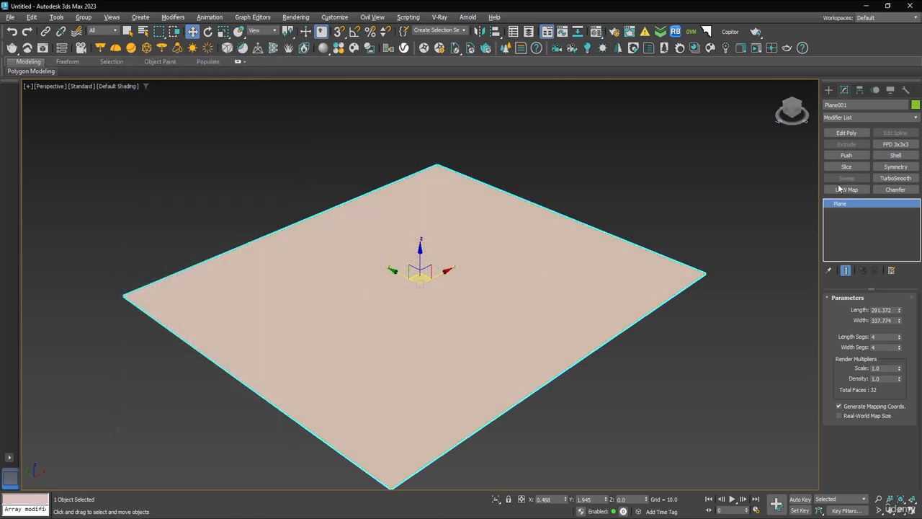
Apply the FloorGenerator modifier to the plane.
left_click(861, 116)
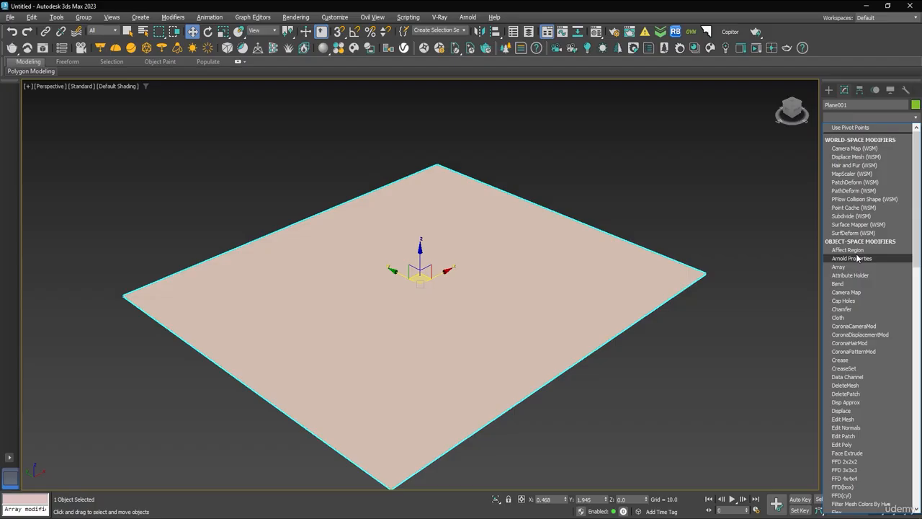
scroll(857, 257, "down", 10)
key("Return")
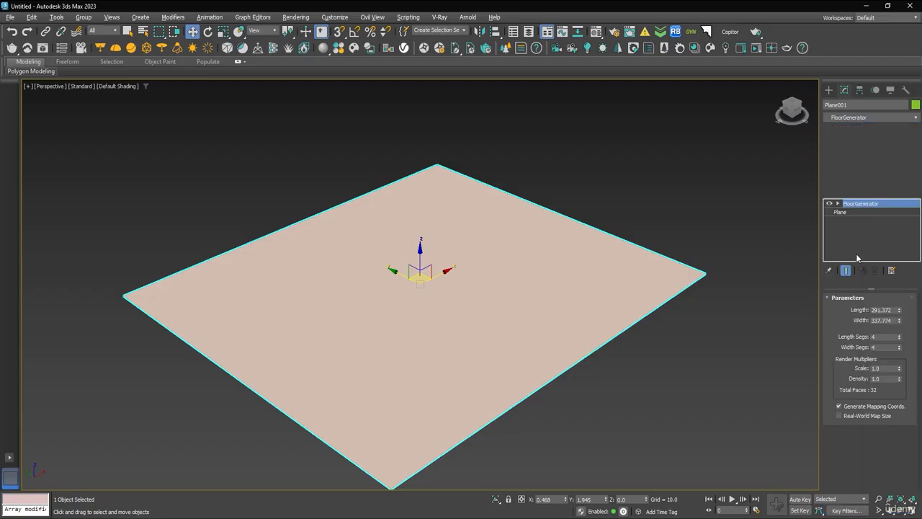
Set the FloorGenerator boards to a maximum length of 500 and a maximum width of 20.
middle_click_drag(477, 289, 375, 353, "alt")
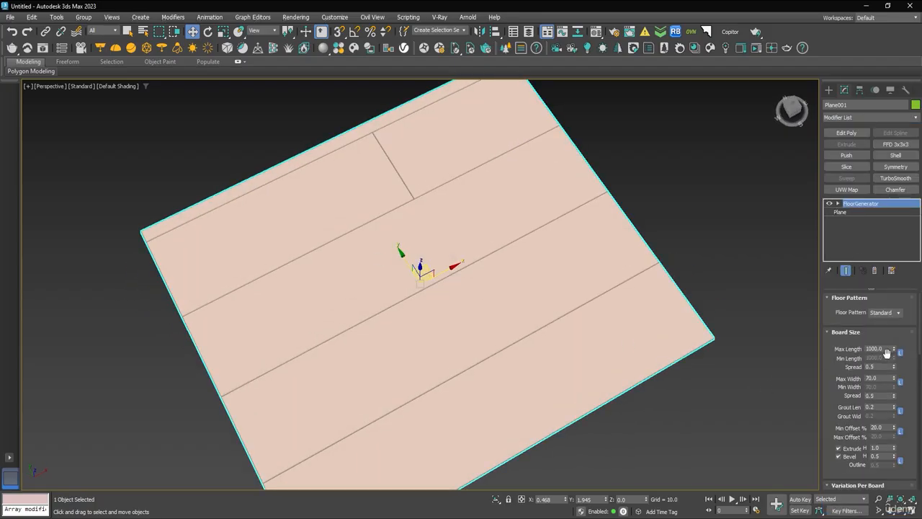
type("500")
key("Return")
key("Tab")
key("Tab")
type("20")
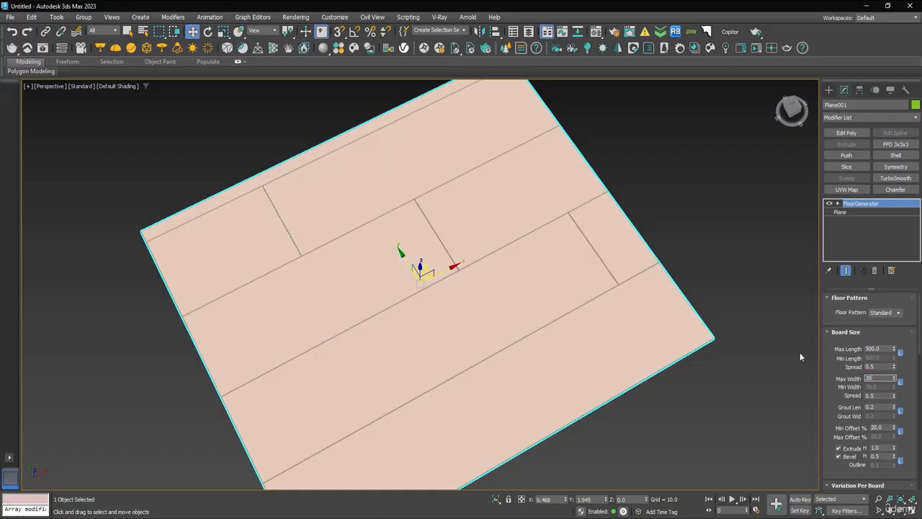
key("Return")
middle_click_drag(561, 312, 521, 297, "alt")
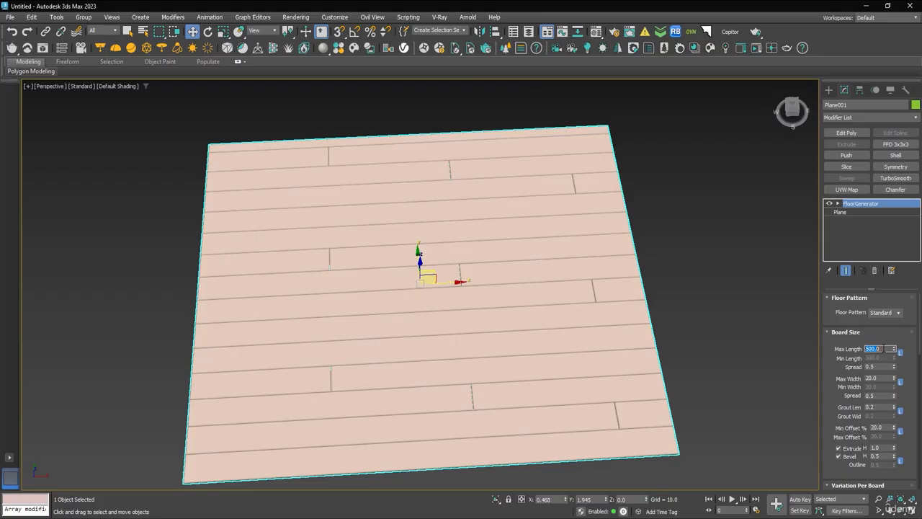
Remove the FloorGenerator modifier from the plane and start resetting the scene.
left_click(874, 271)
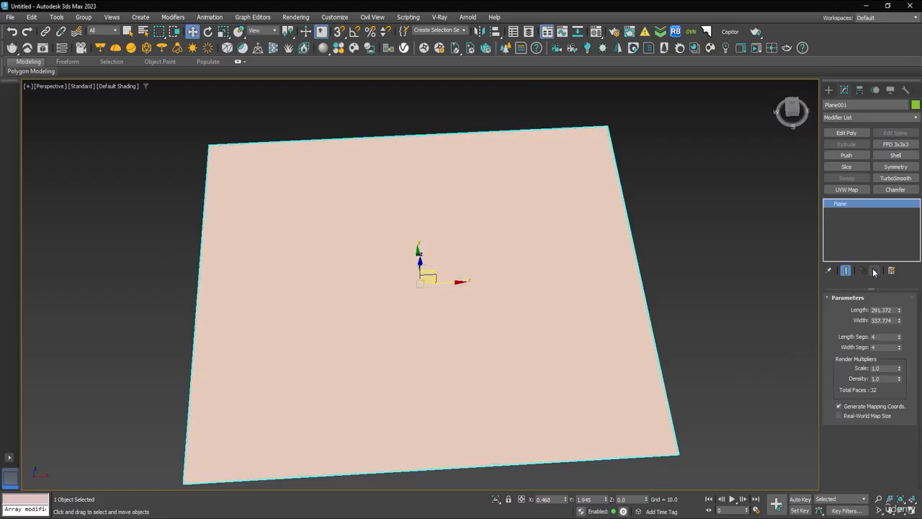
left_click(12, 18)
left_click(33, 43)
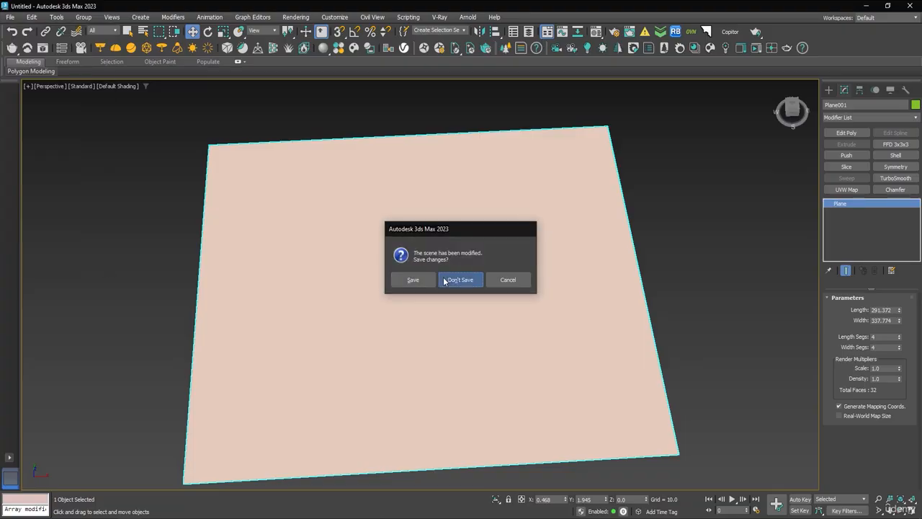